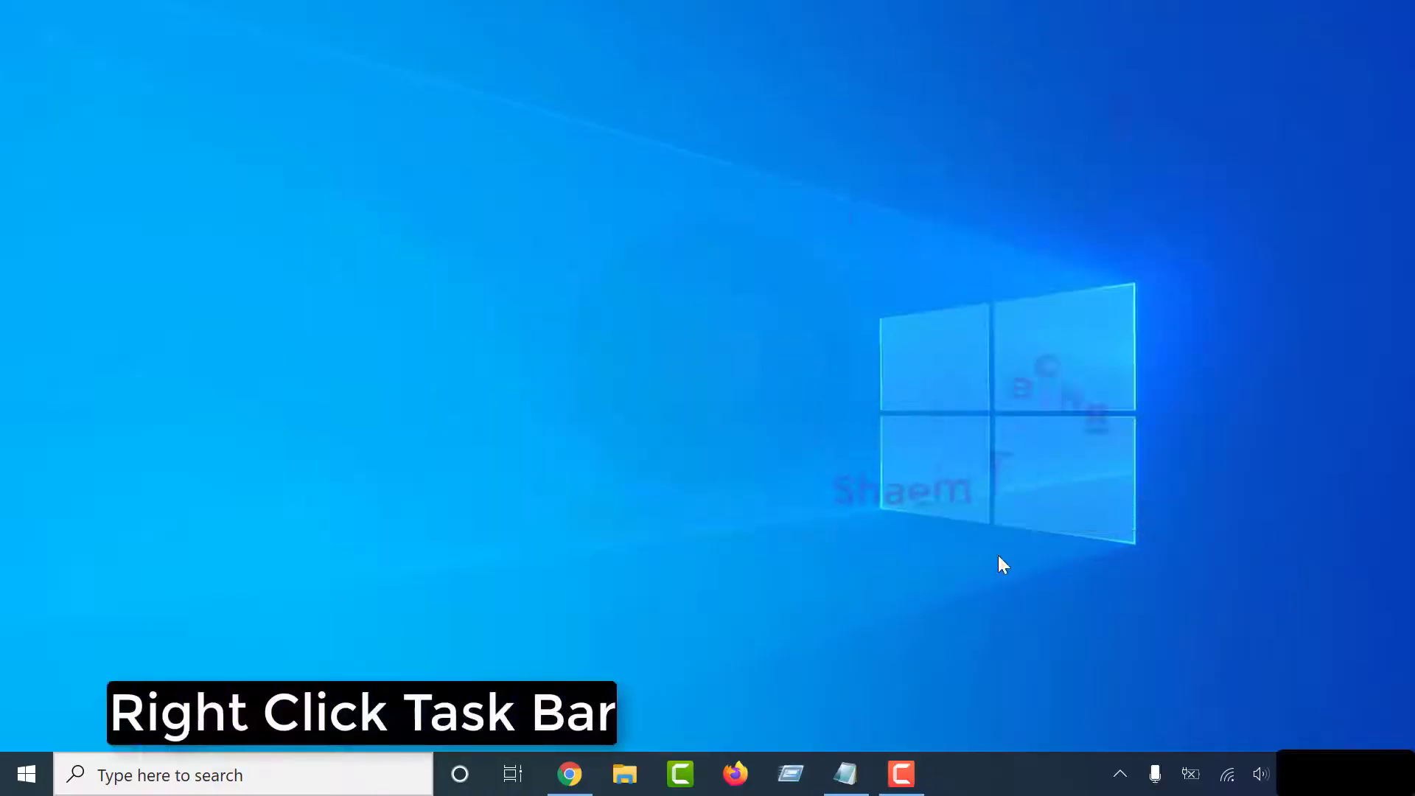
Bring up the taskbar context menu that offers Task Manager
right_click(998, 772)
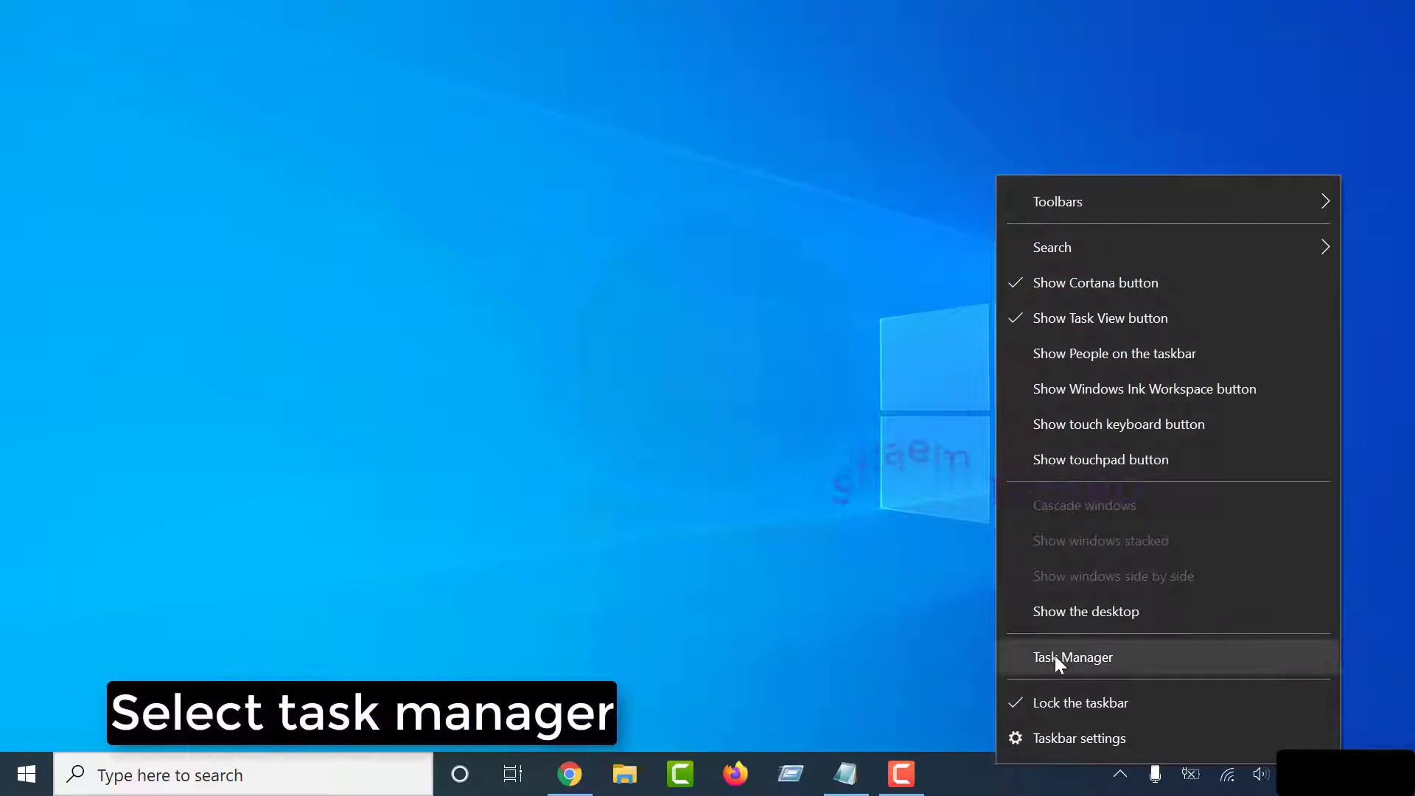
Launch Task Manager and start Run new task from its File menu
click(1078, 655)
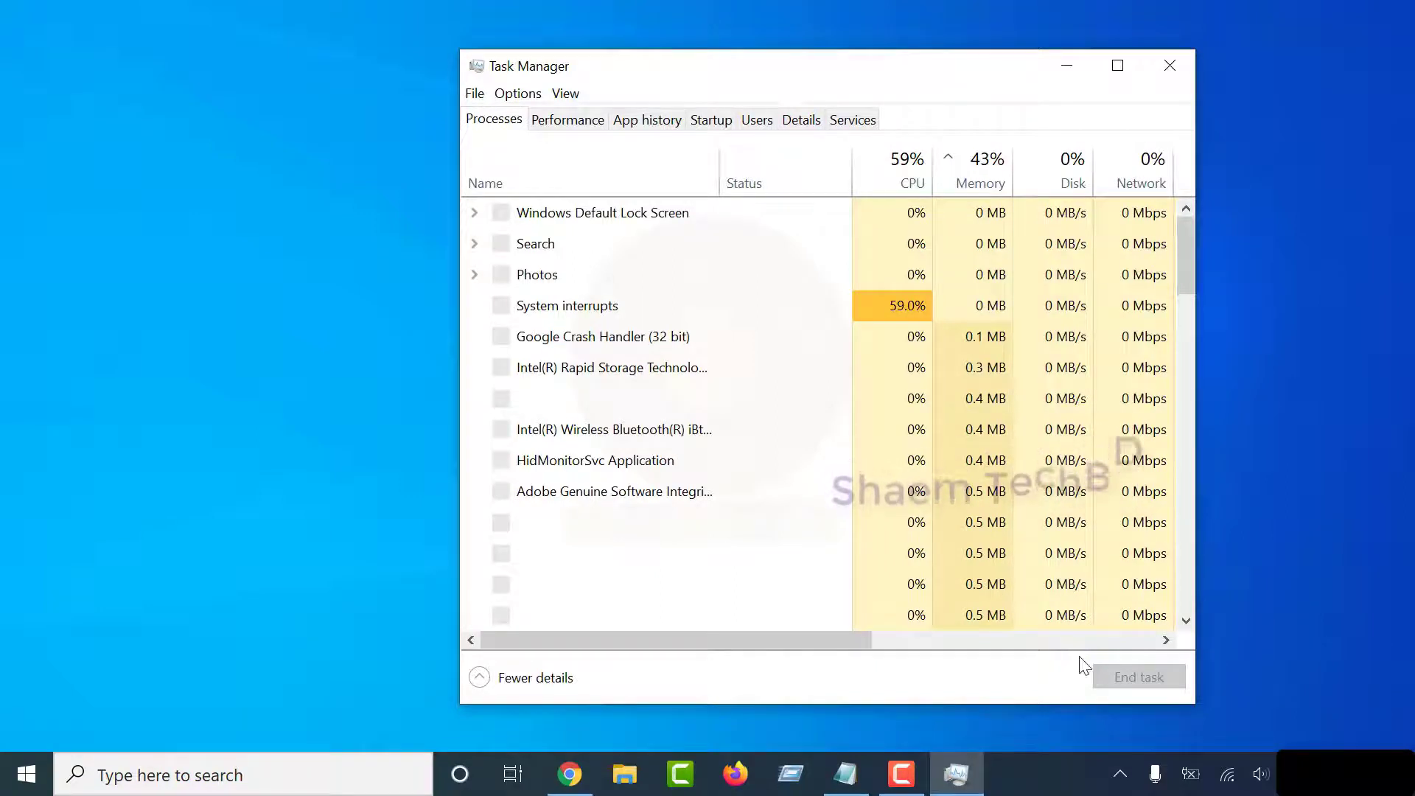
click(475, 95)
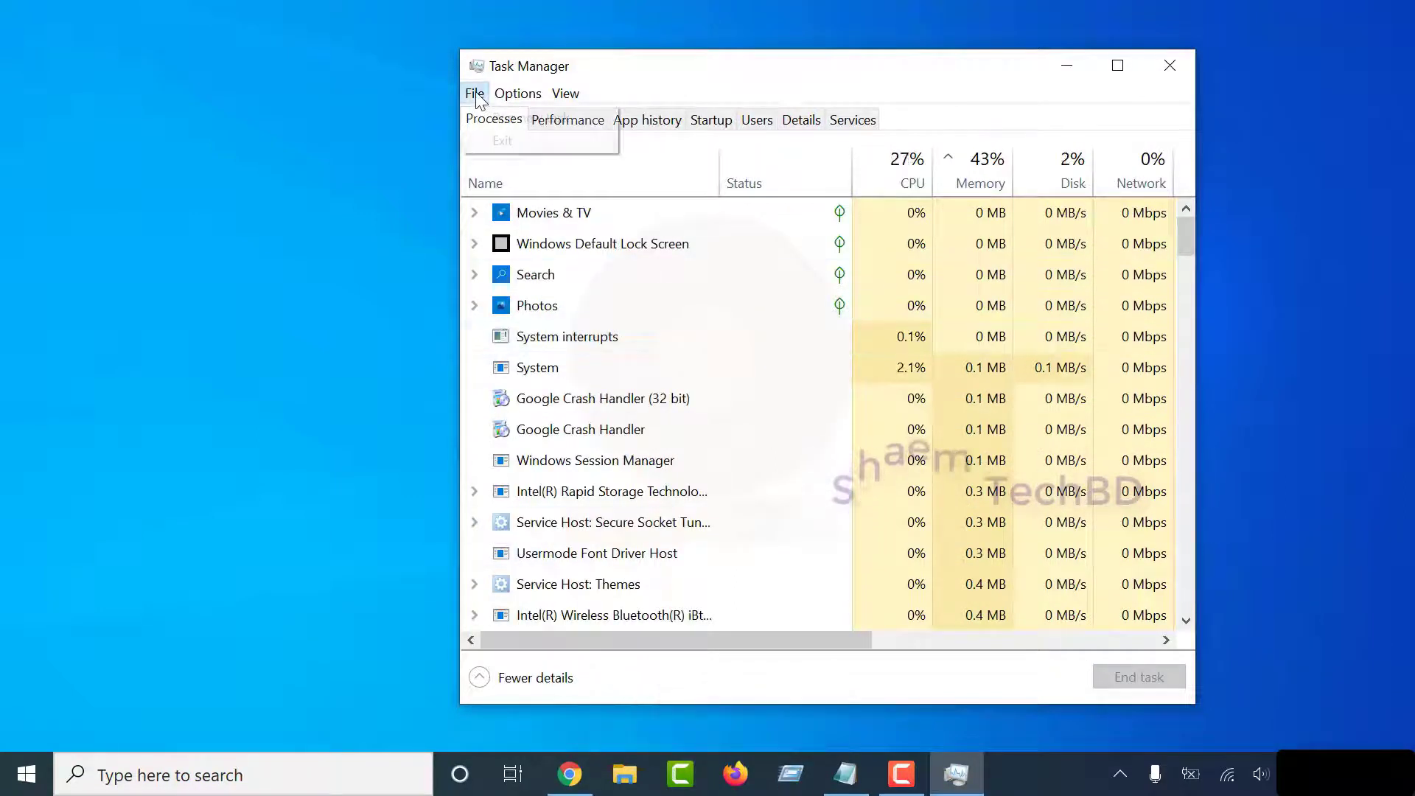
click(493, 114)
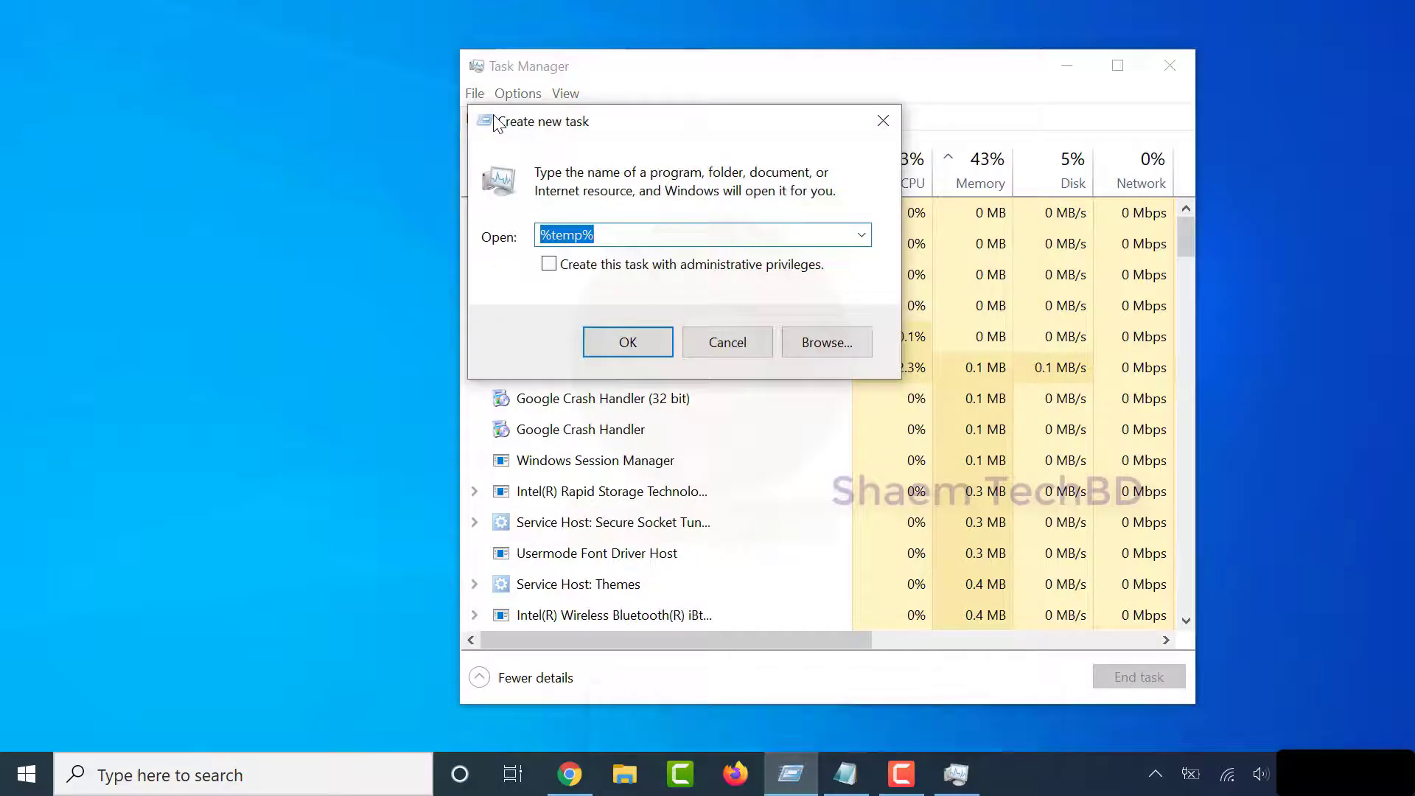
Browse via This PC and Local Disk (C:) into the Windows folder
click(830, 344)
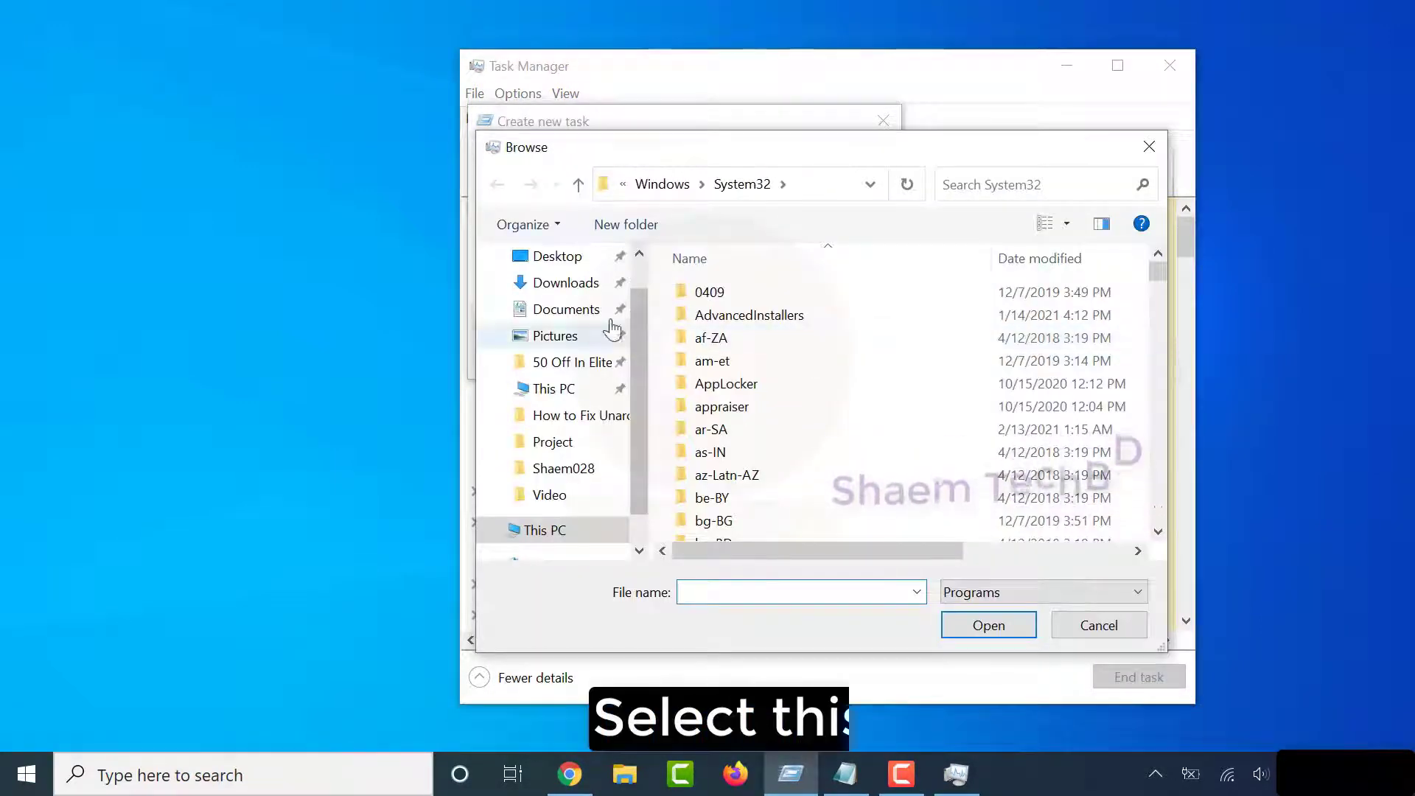
click(585, 536)
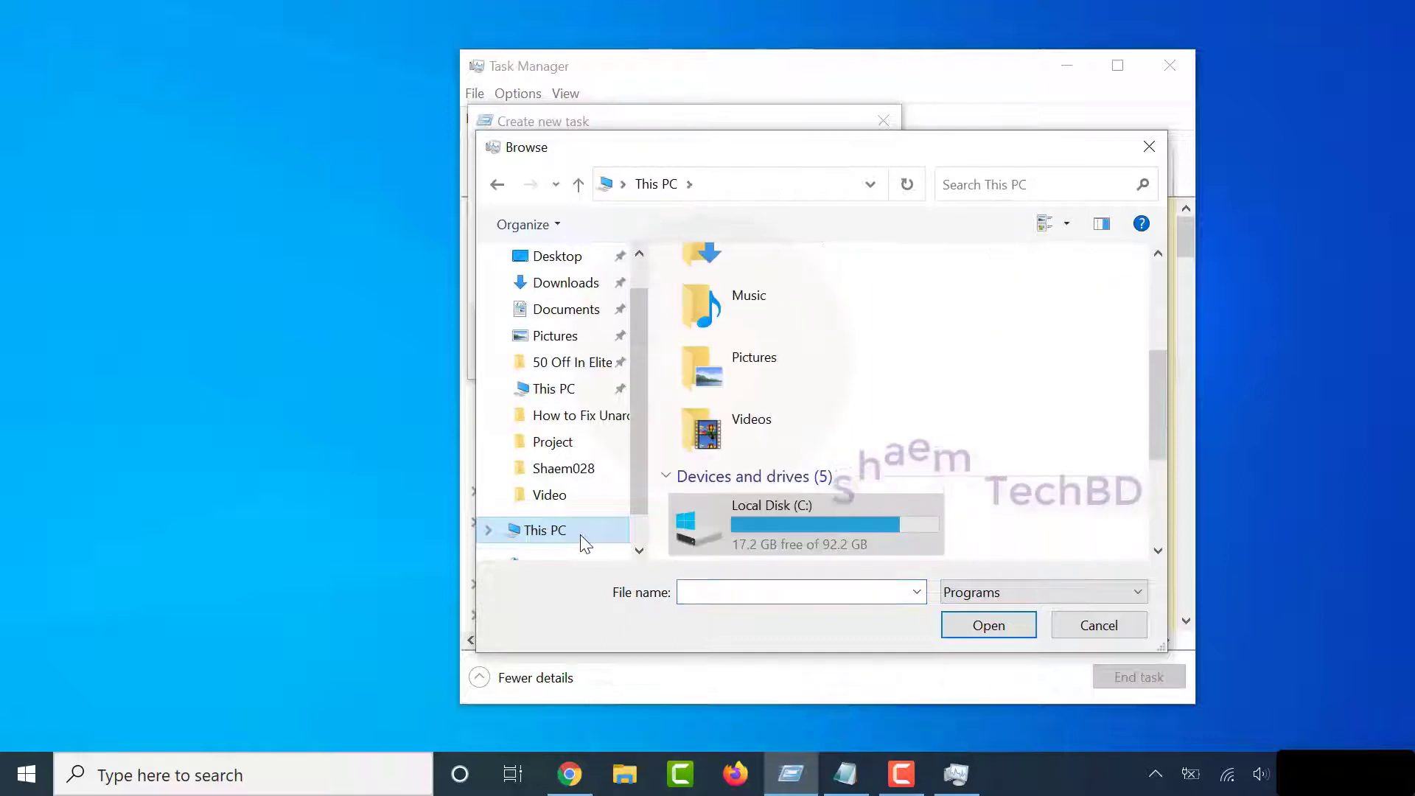
scroll(687, 543, down, 3)
click(783, 325)
double_click(783, 325)
scroll(872, 373, down, 2)
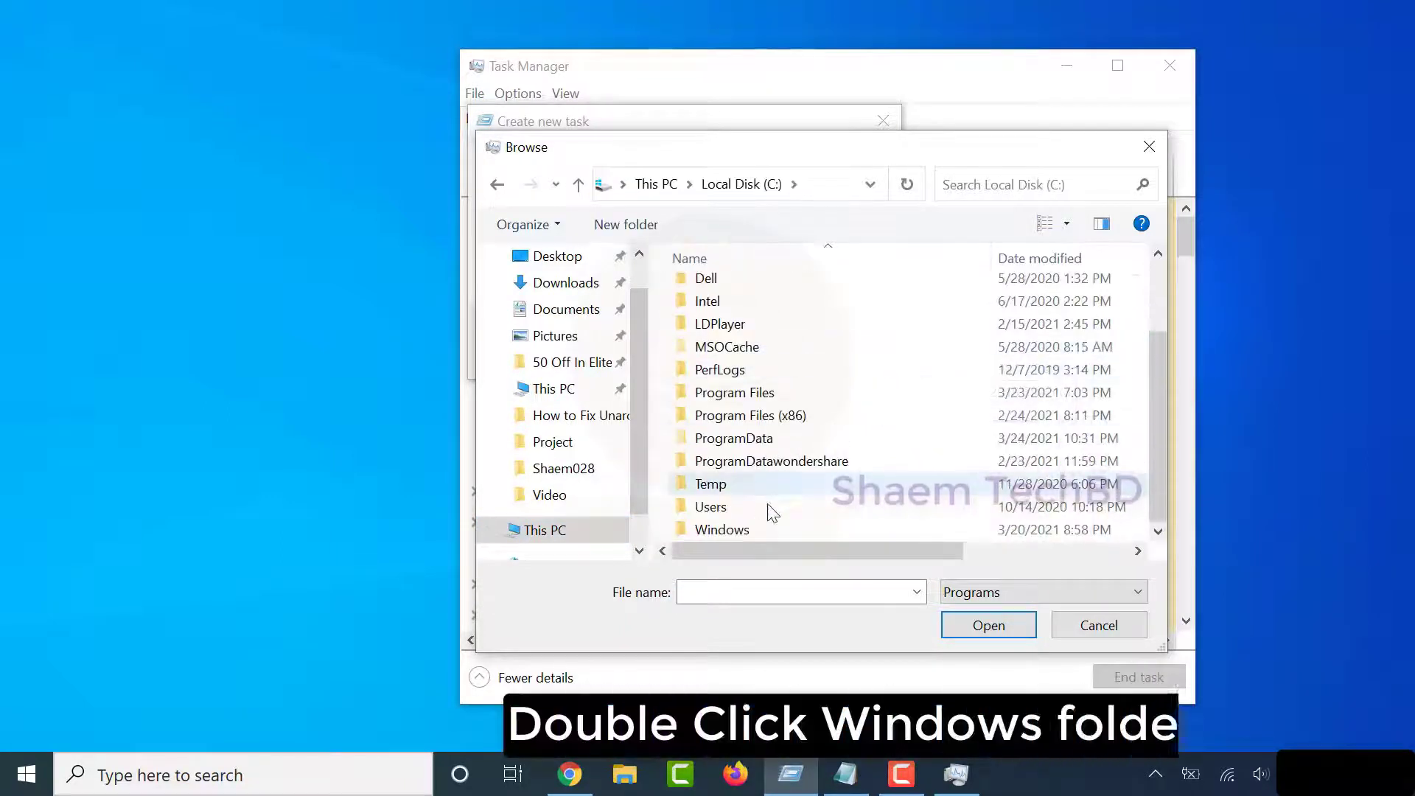
double_click(740, 529)
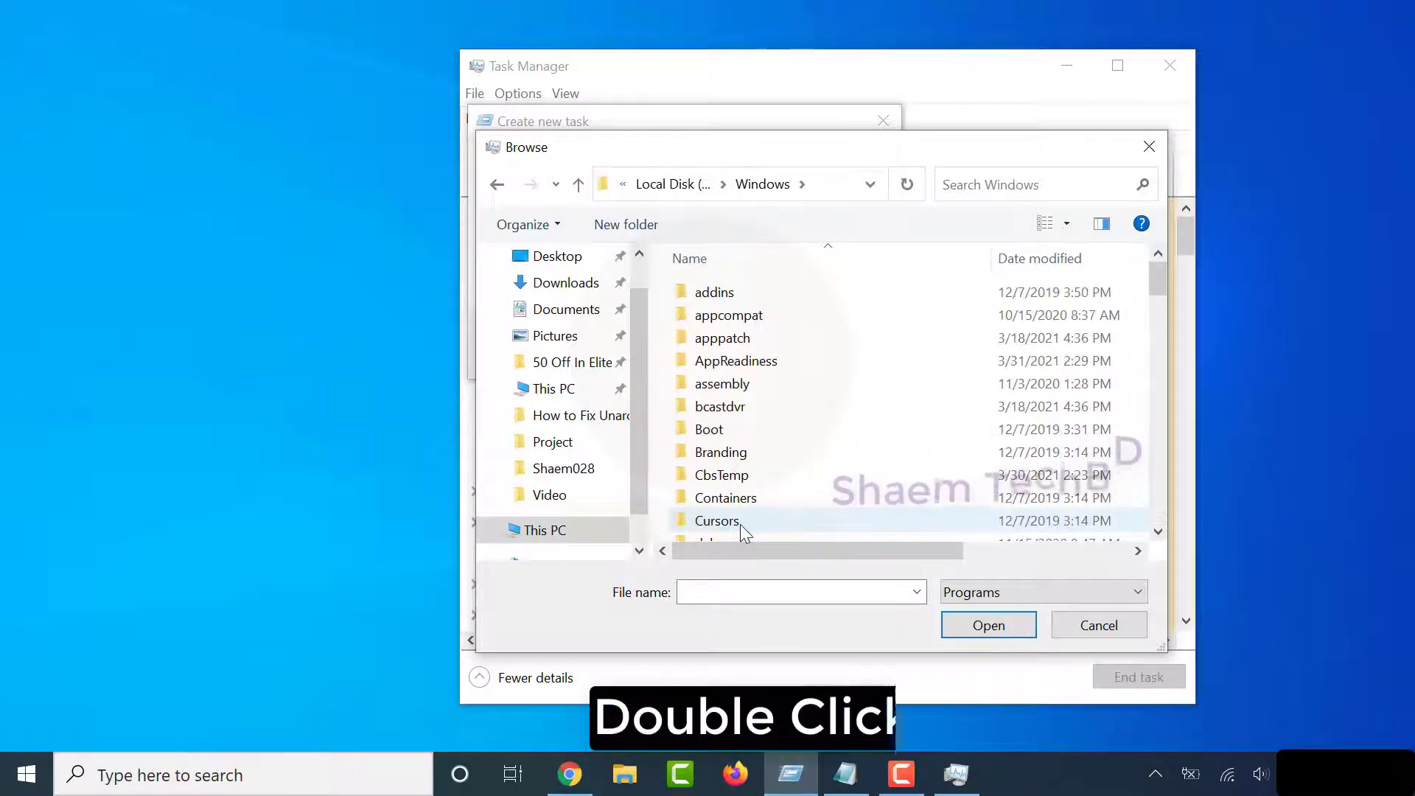
scroll(794, 451, down, 5)
scroll(795, 451, down, 10)
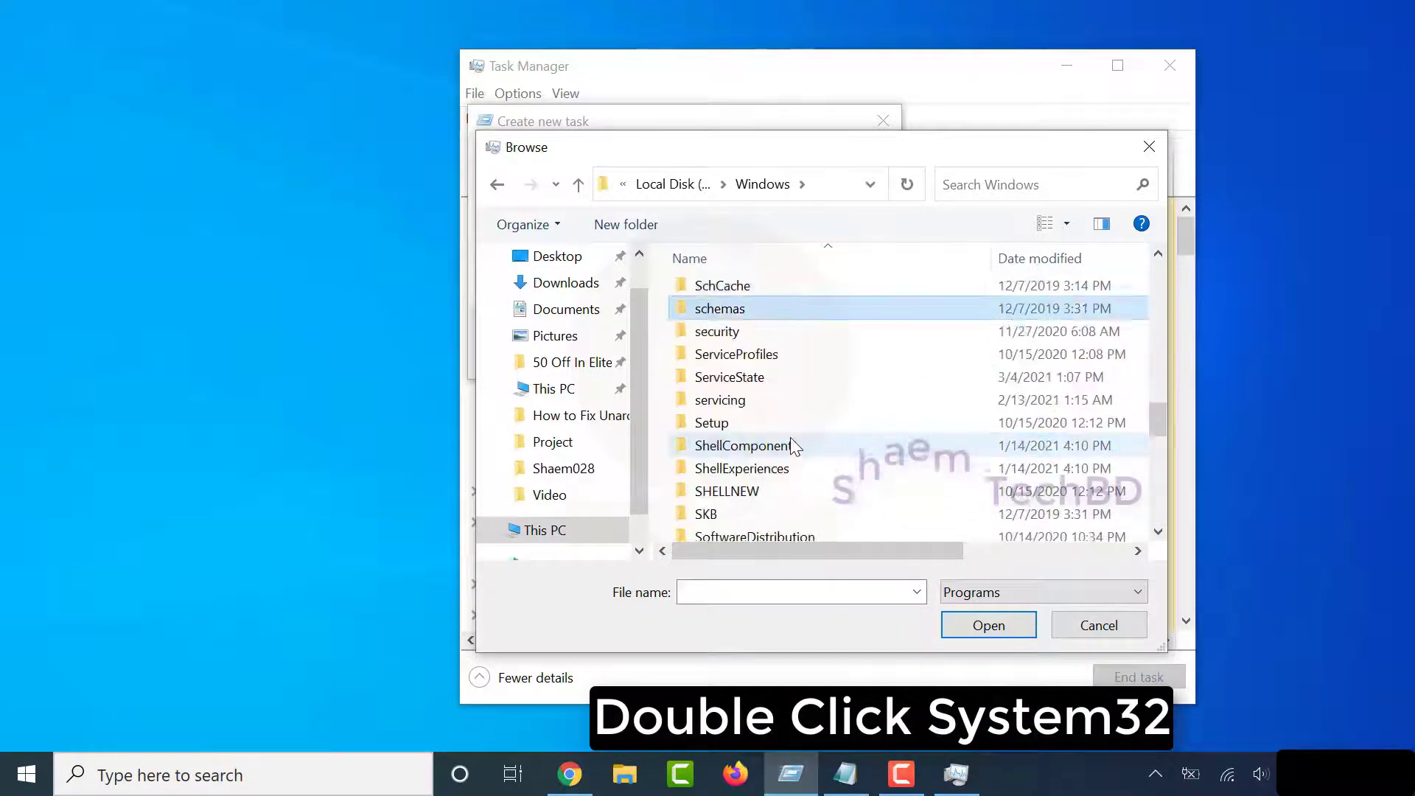
scroll(871, 456, down, 4)
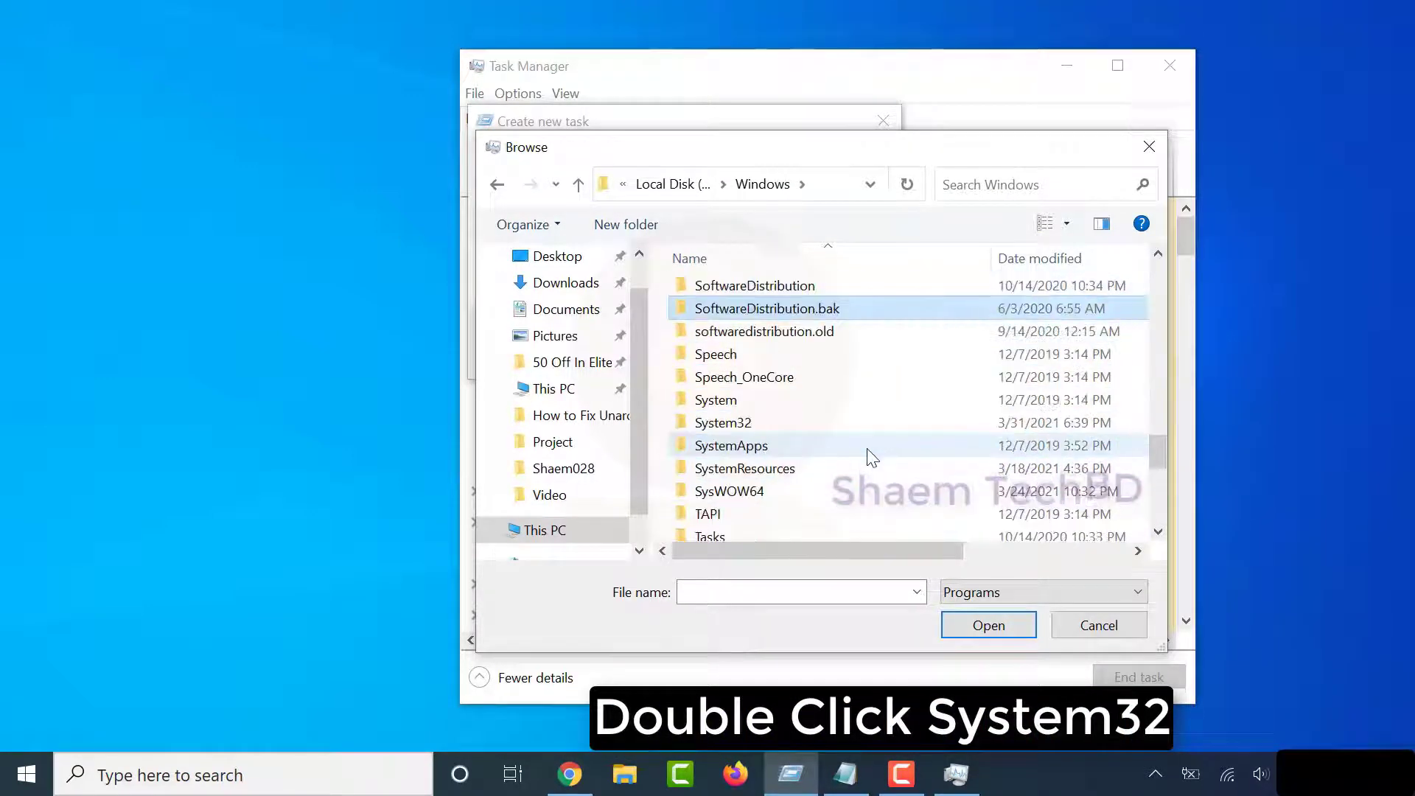
Pick cmd from System32 so the Open field reads C:\Windows\System32\cmd.exe
double_click(732, 424)
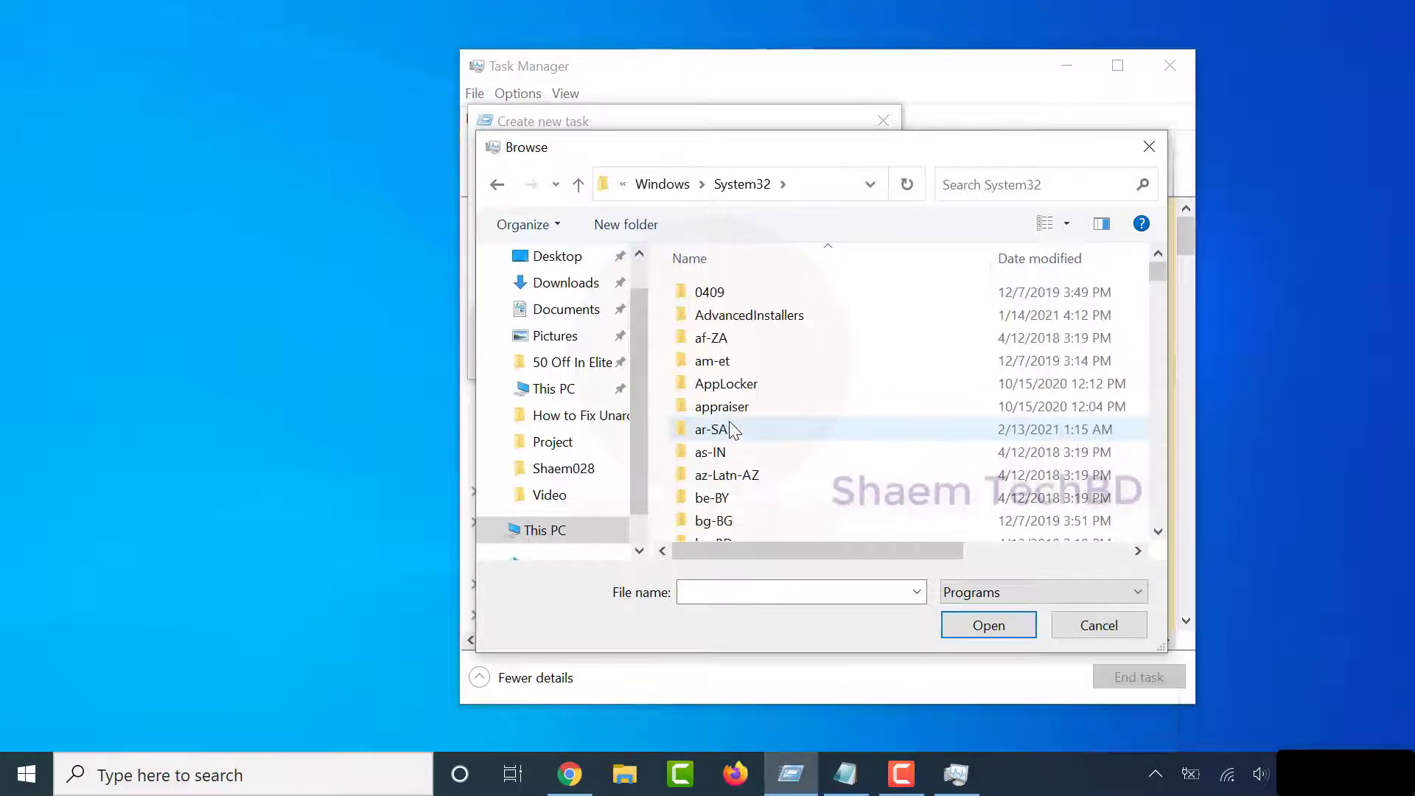
scroll(754, 430, down, 20)
click(856, 407)
scroll(820, 388, up, 1)
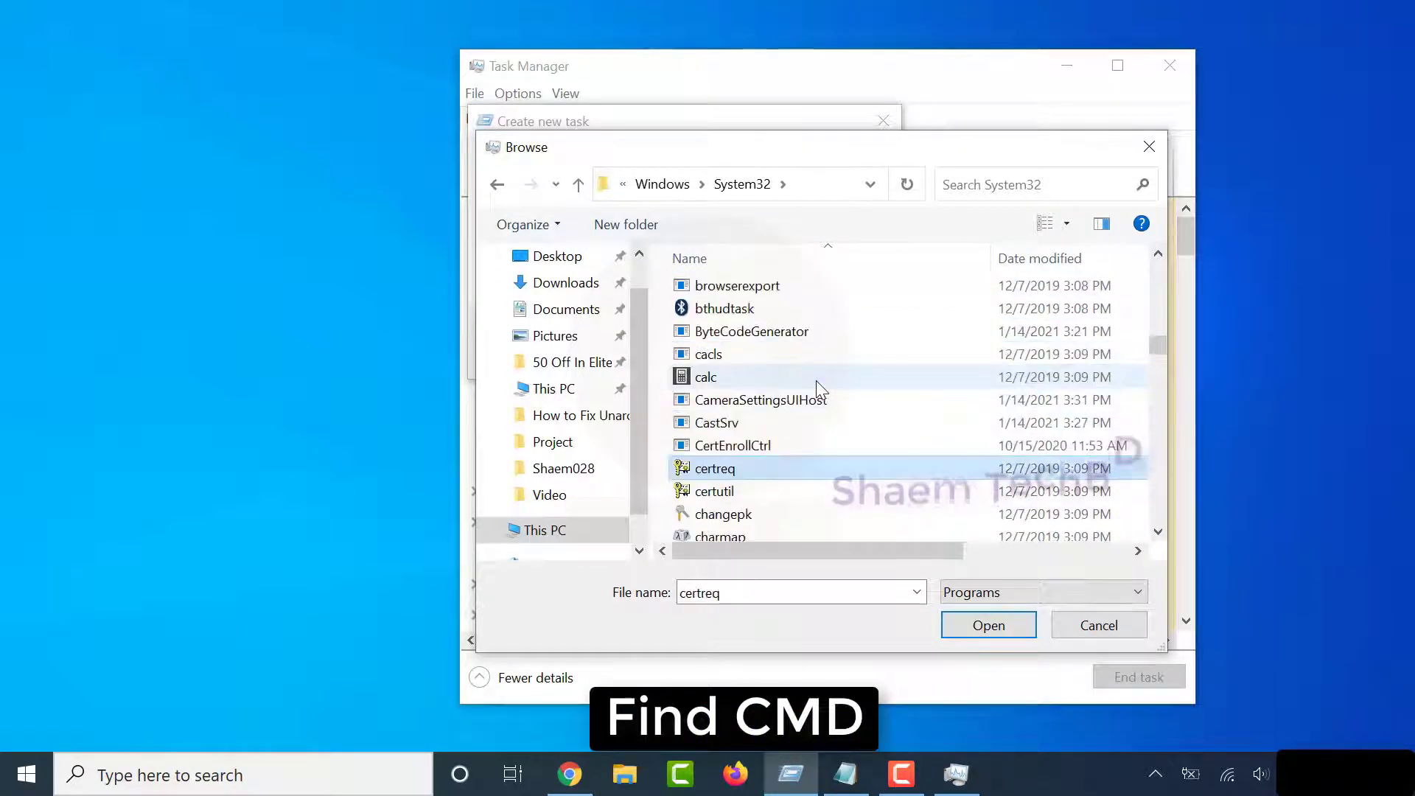
scroll(816, 387, down, 3)
click(817, 445)
scroll(832, 401, down, 4)
click(837, 402)
click(783, 423)
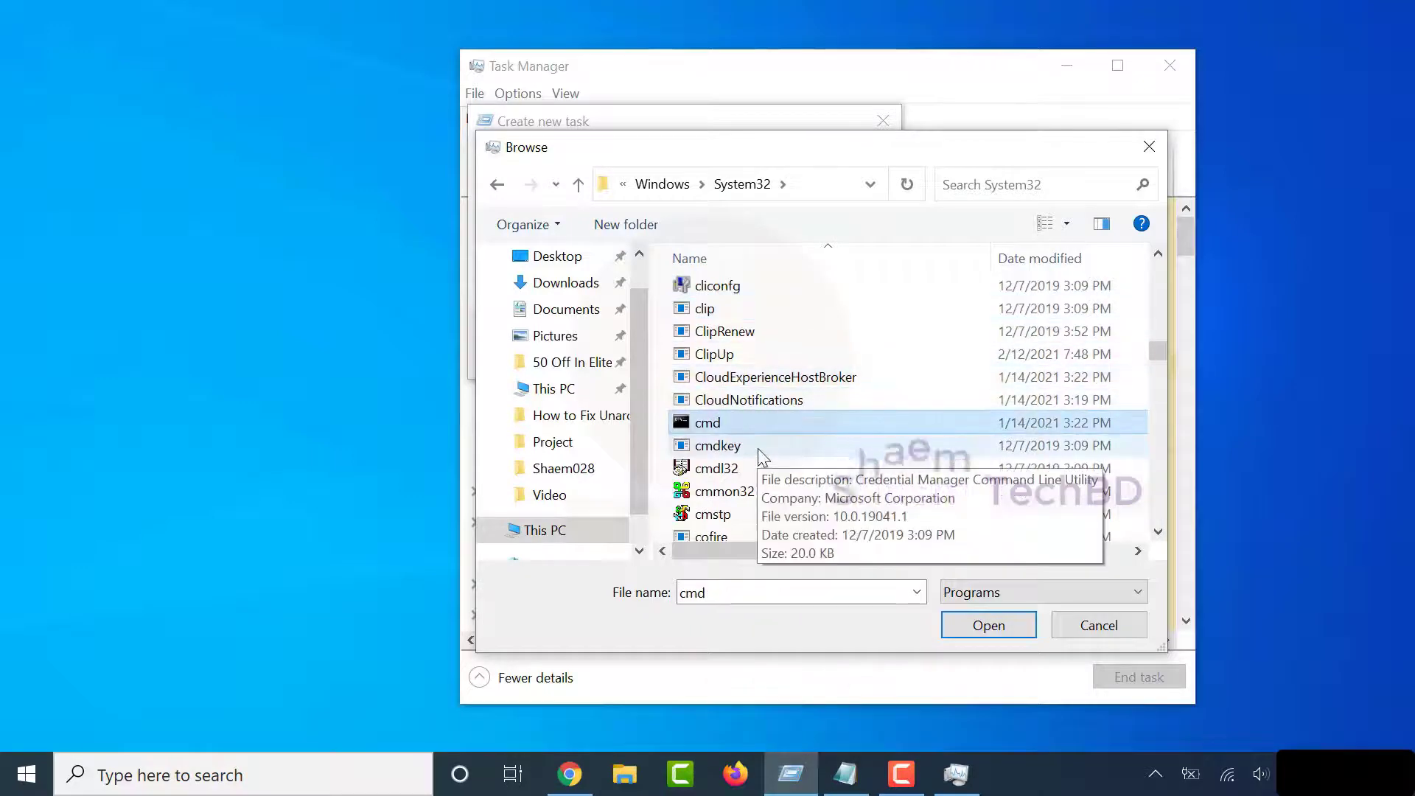
click(988, 625)
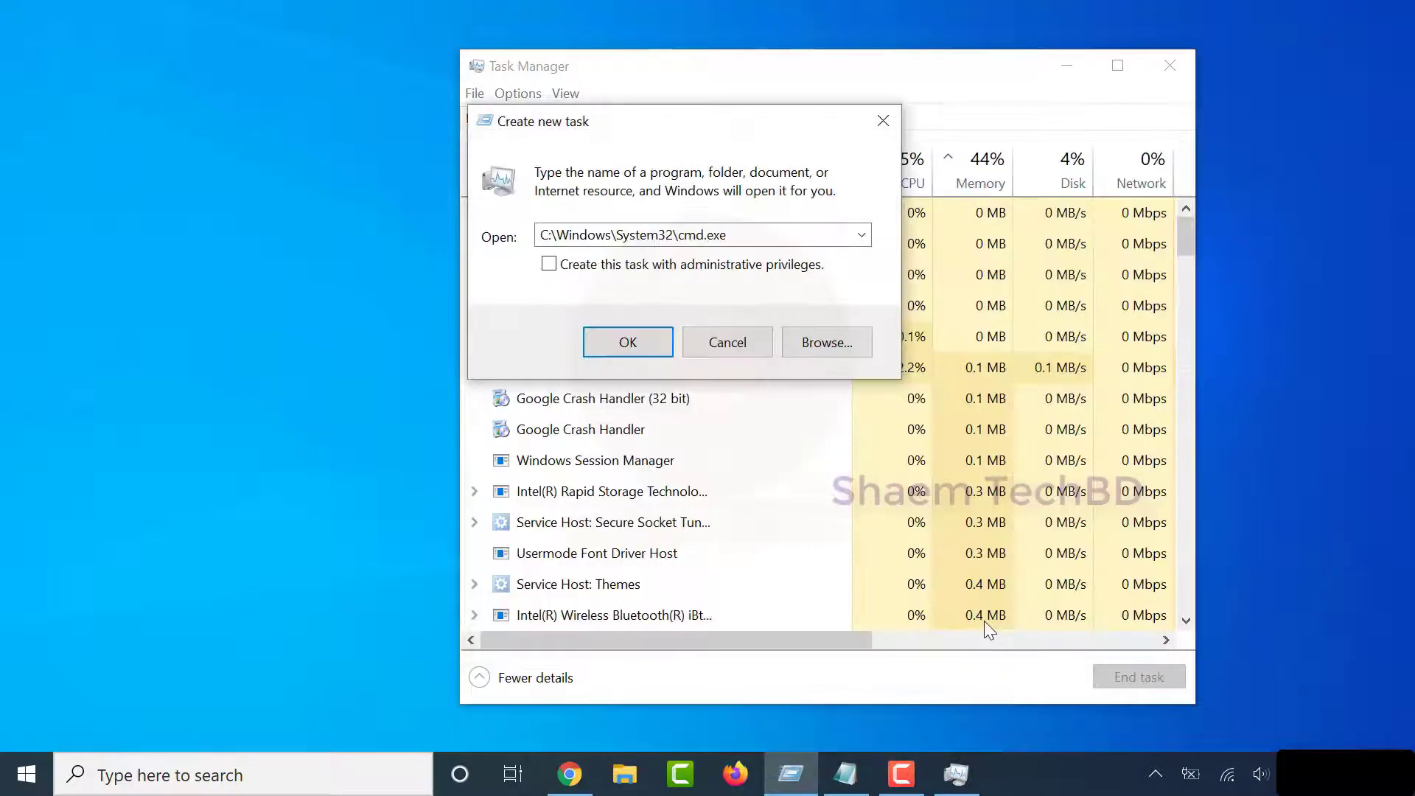
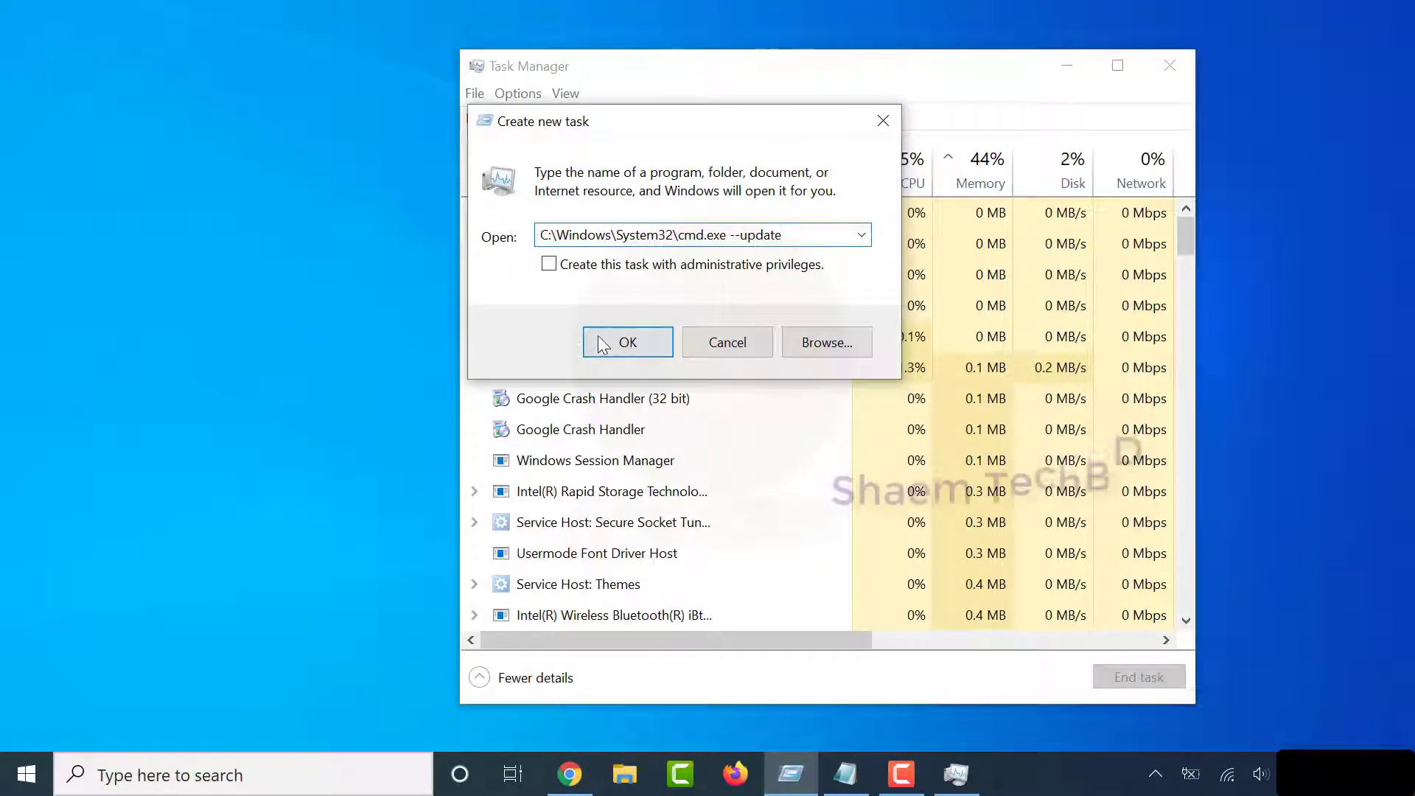
Launch cmd.exe from Task Manager's Create new task dialog to open Command Prompt
click(608, 345)
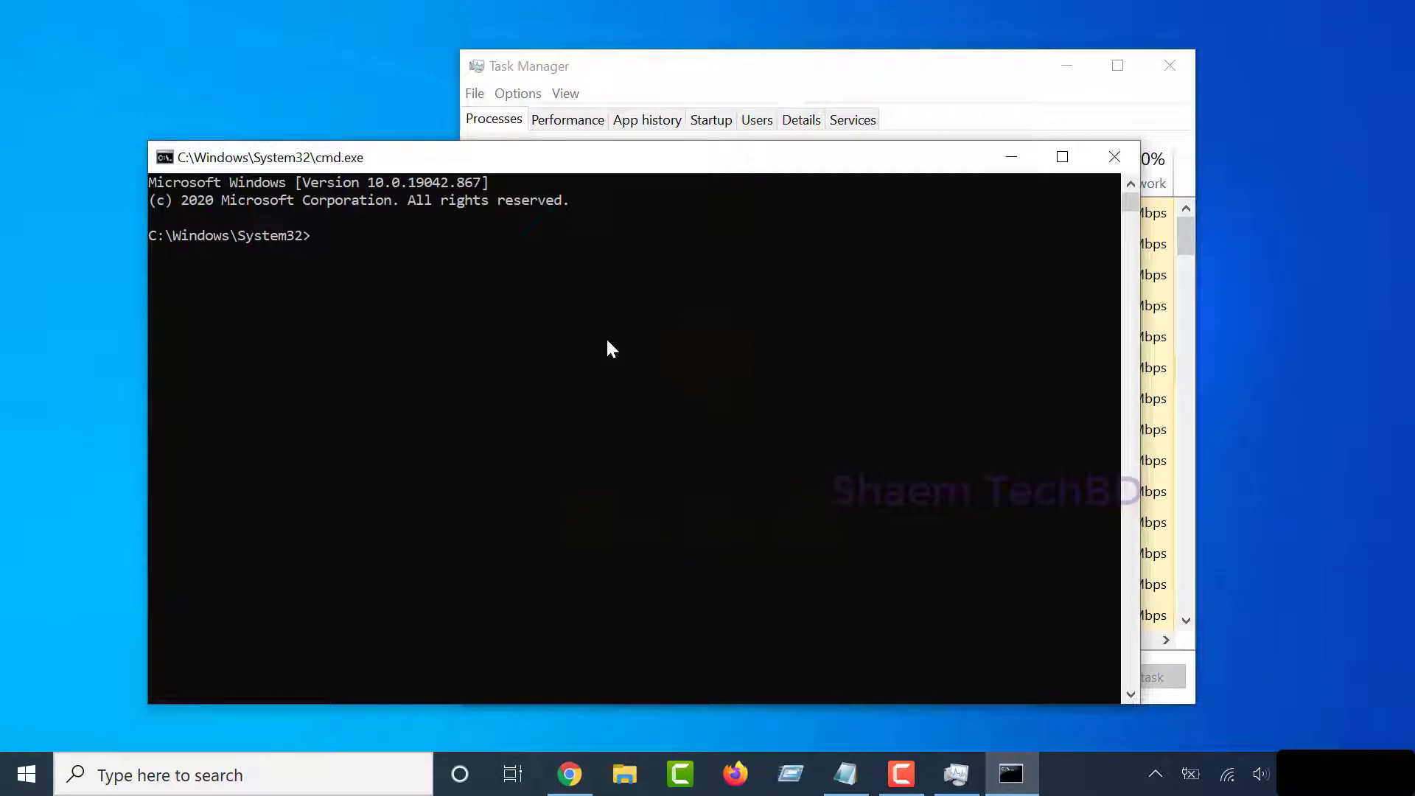
Maximize Command Prompt, run gpupdate /force to refresh Computer and User Policy, then clear the console
click(1058, 168)
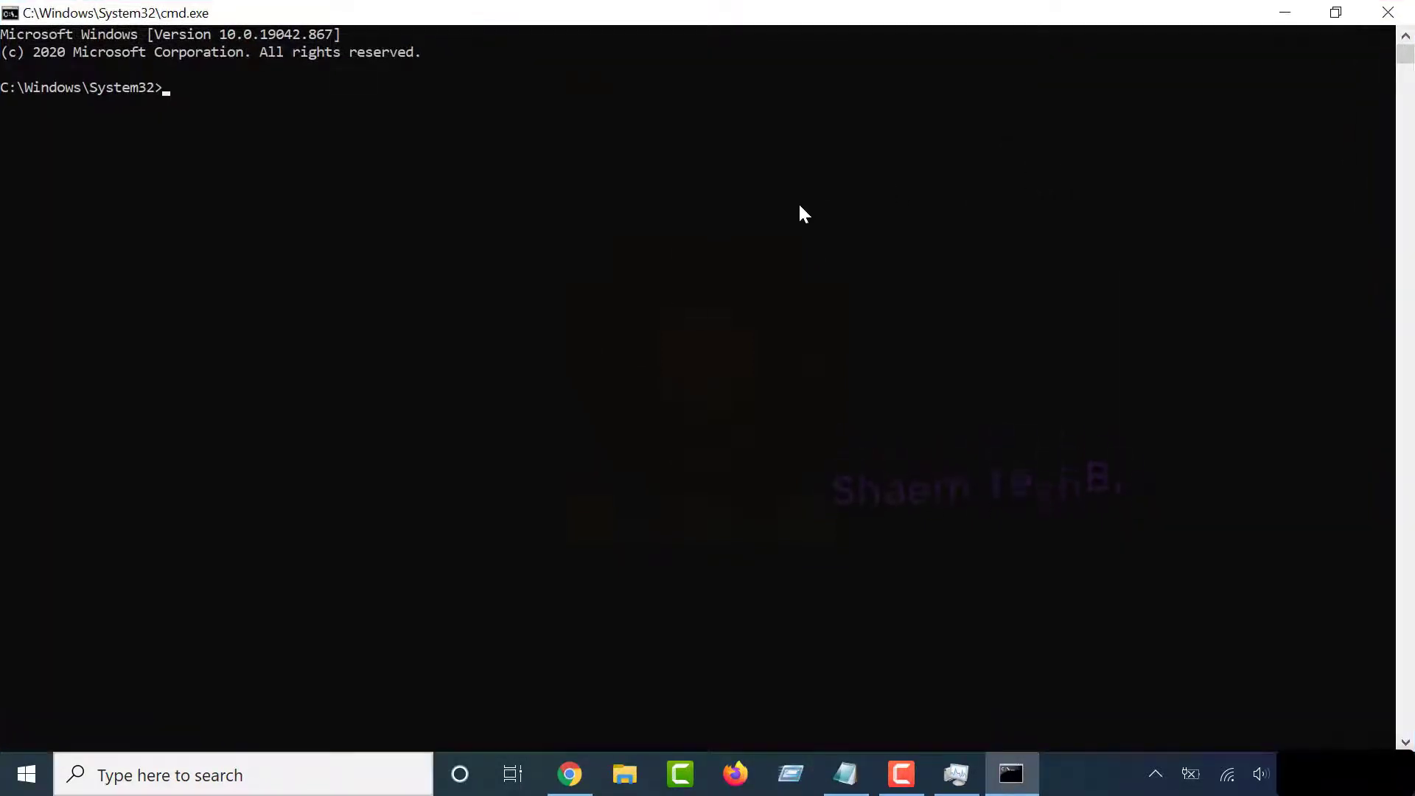
text(gpupdate)
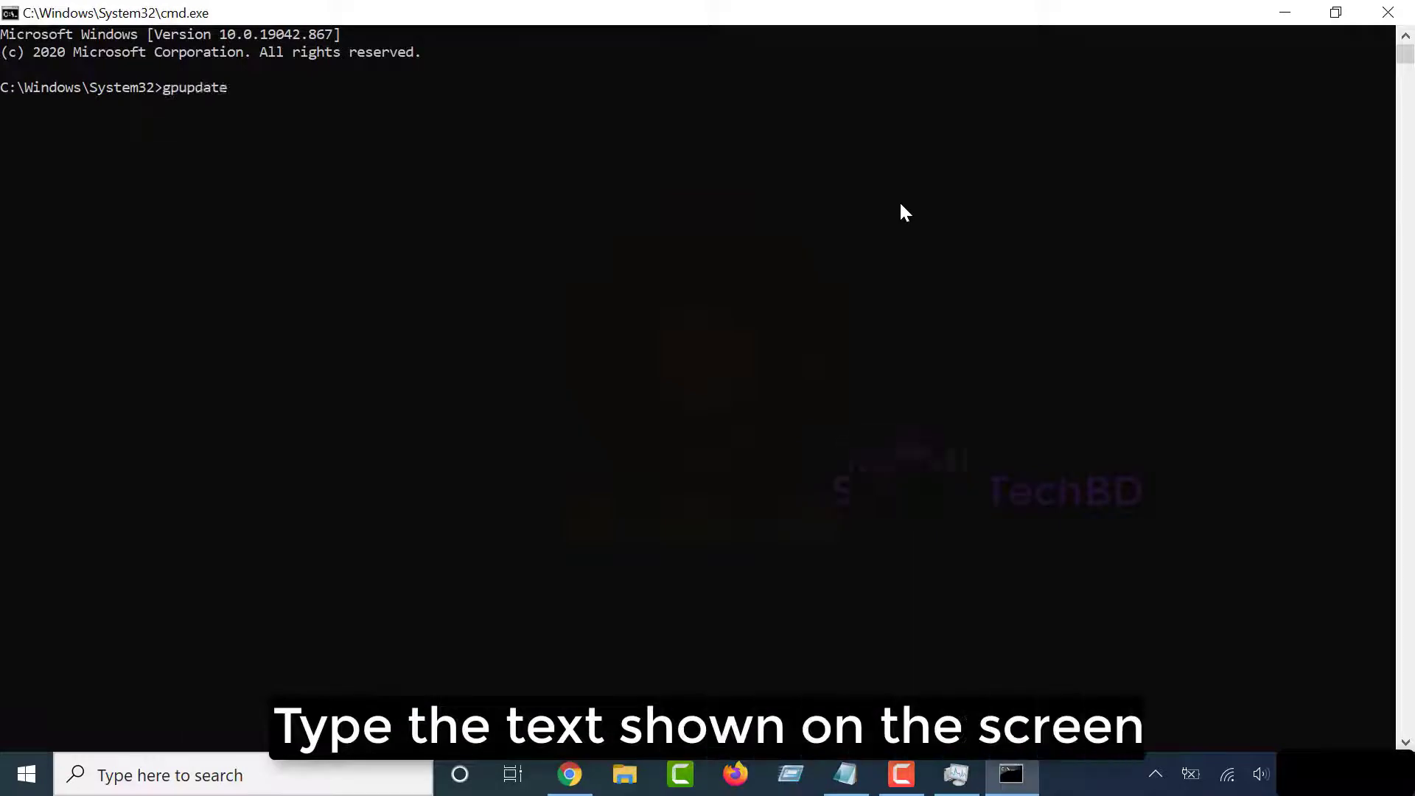
text( /force)
key(Return)
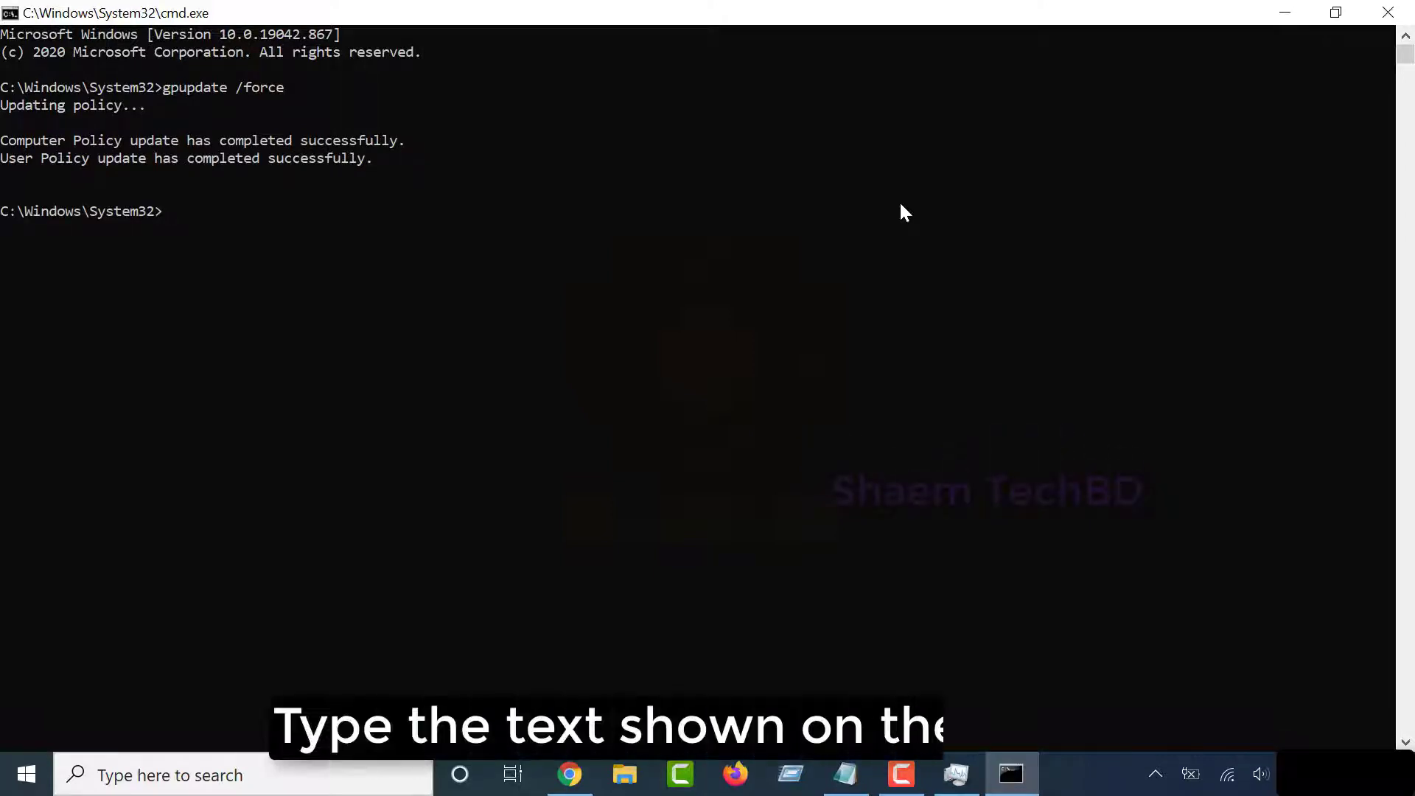
text(cls --refresh)
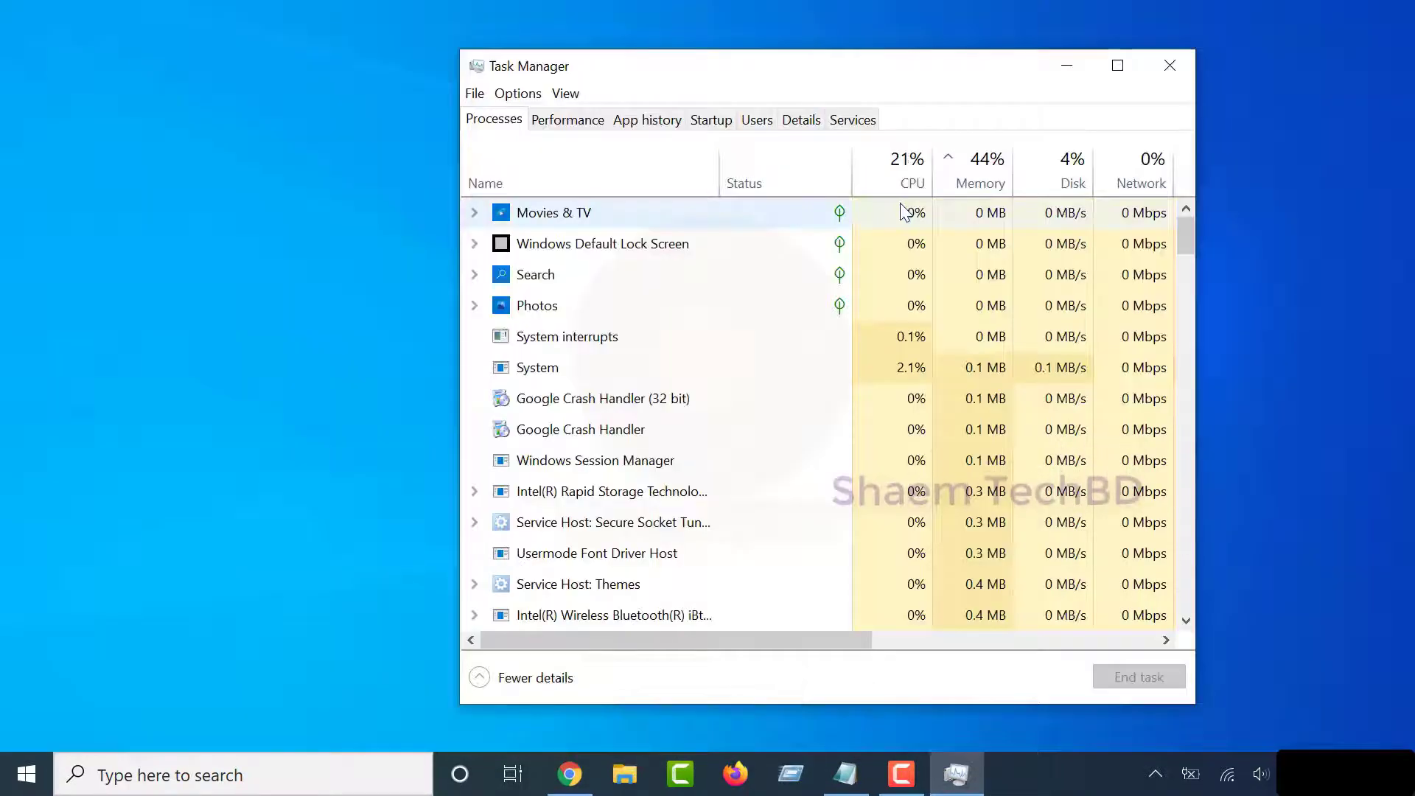
Close Task Manager and run Command Prompt as administrator from a Windows search for cmd
click(1169, 66)
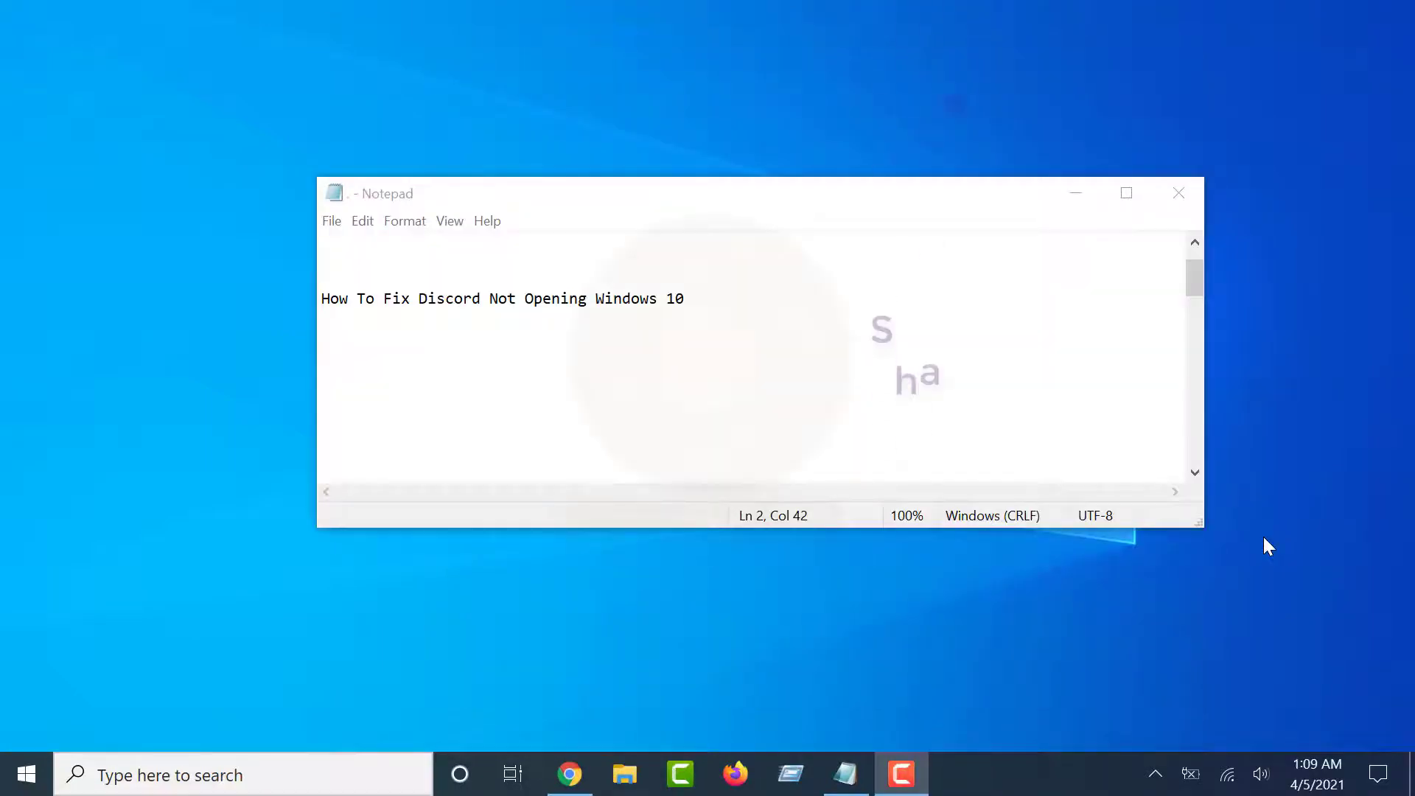
click(337, 766)
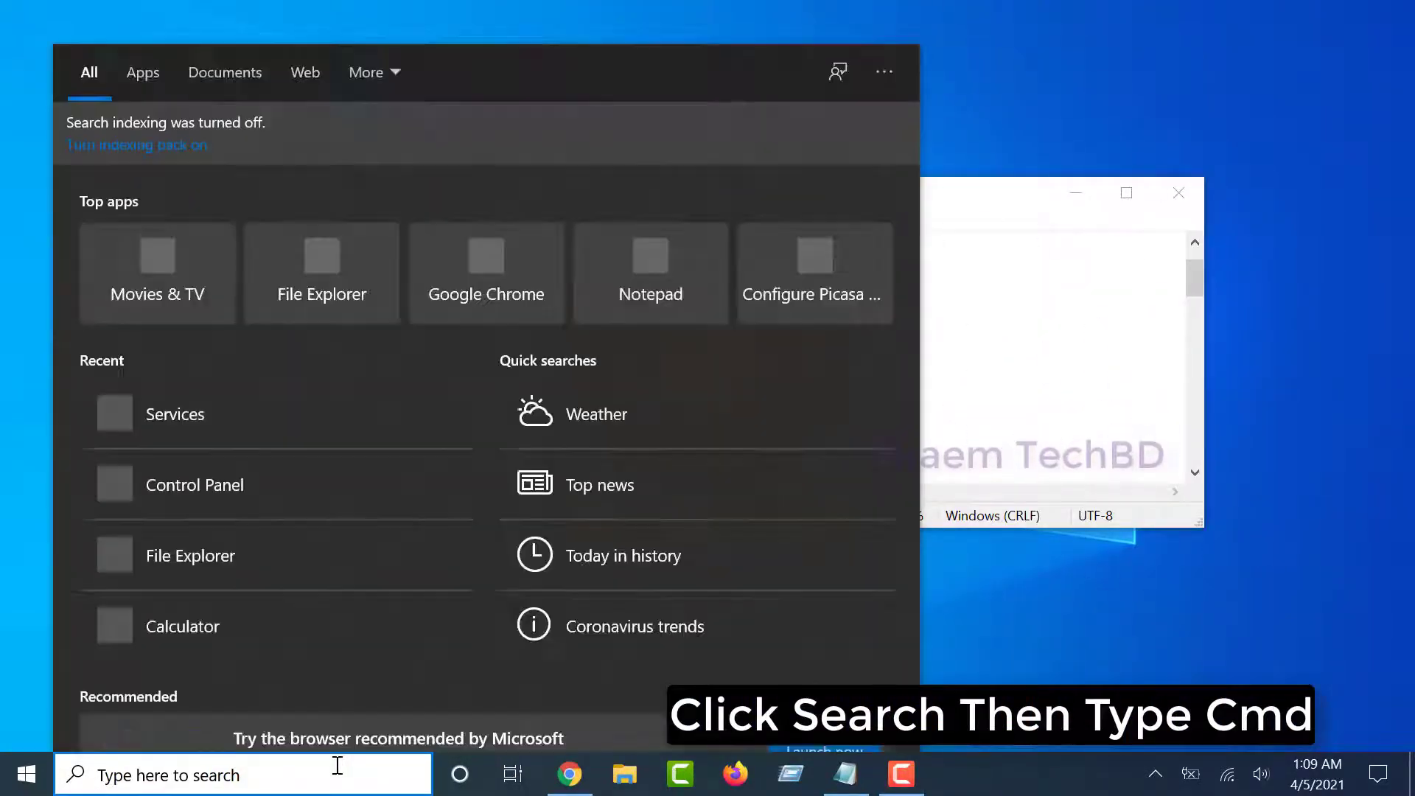
text(cmd)
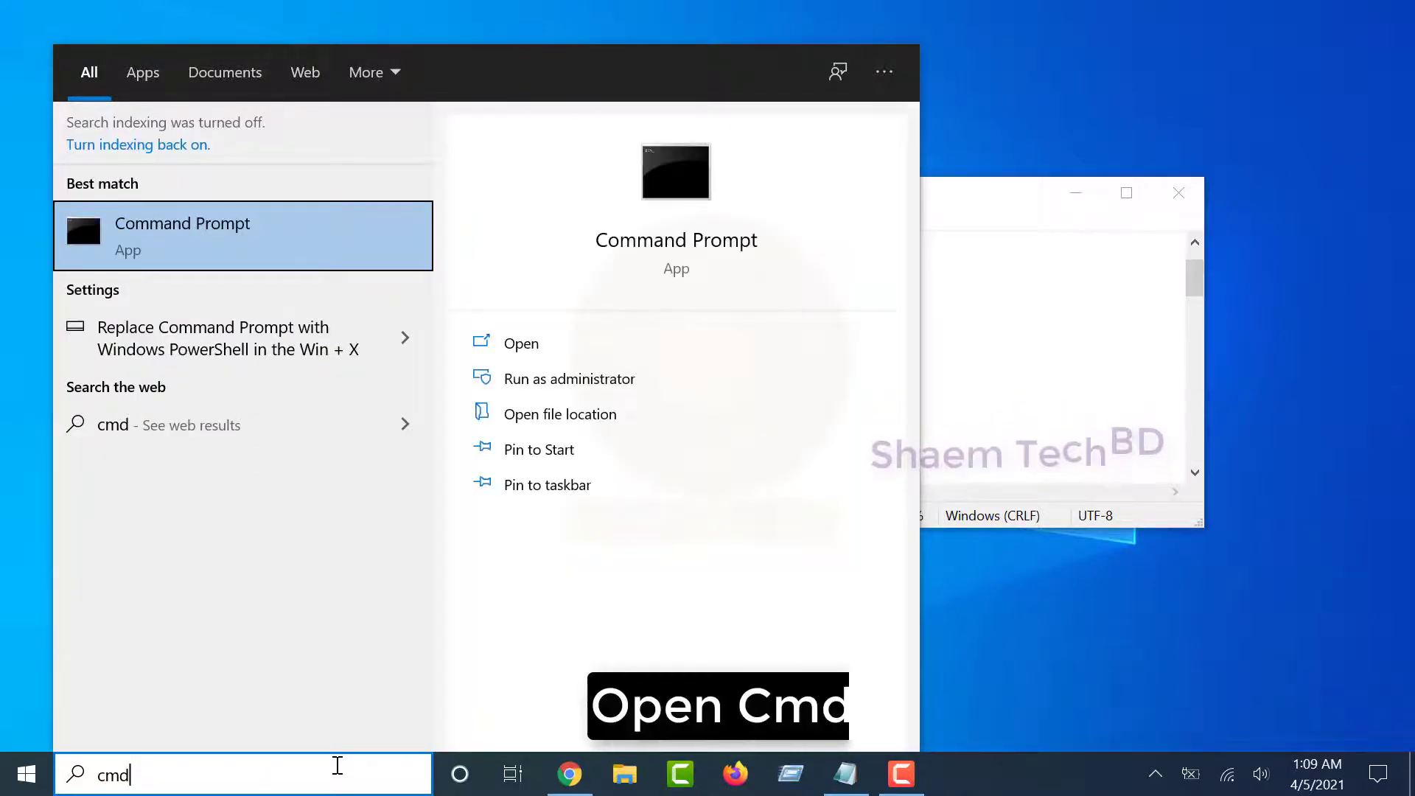
right_click(185, 242)
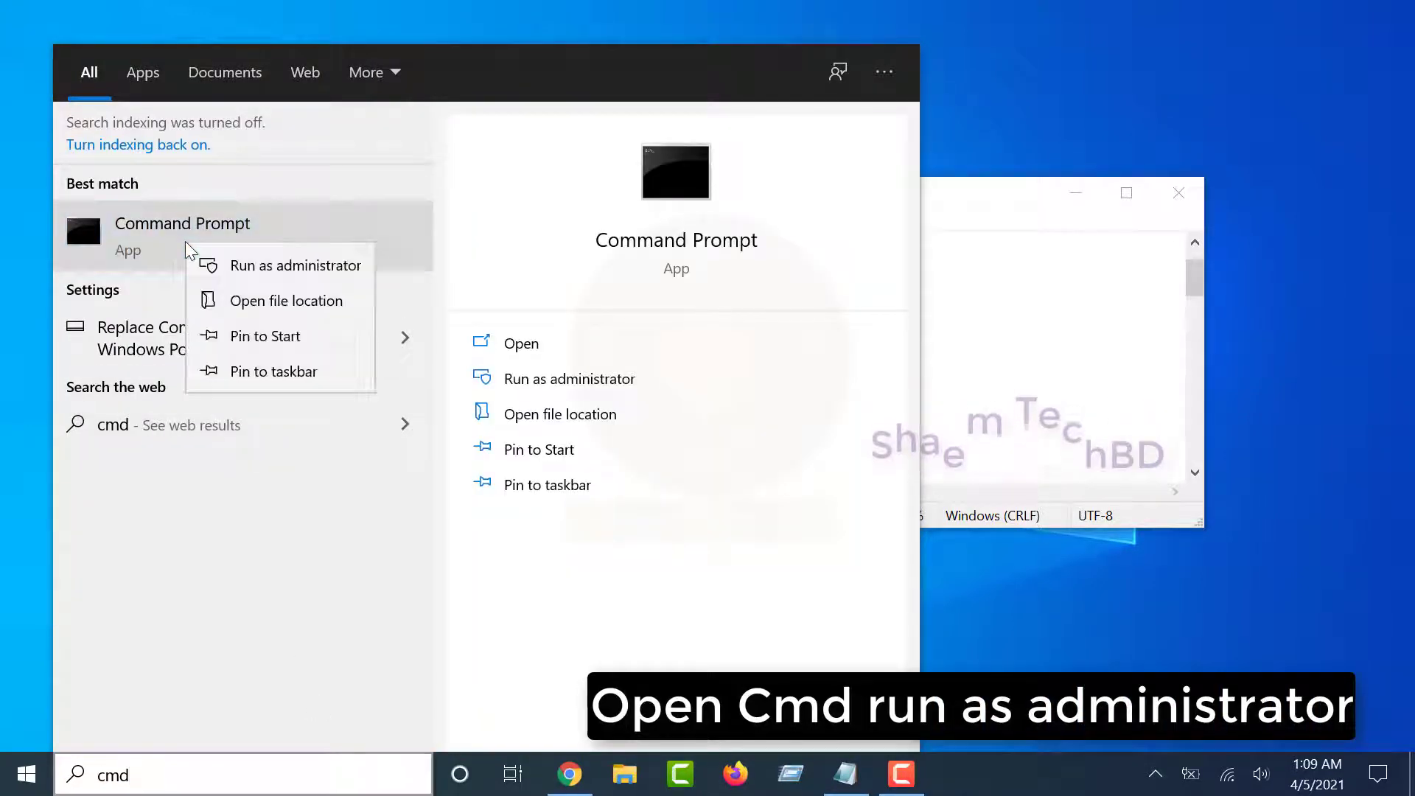
click(237, 269)
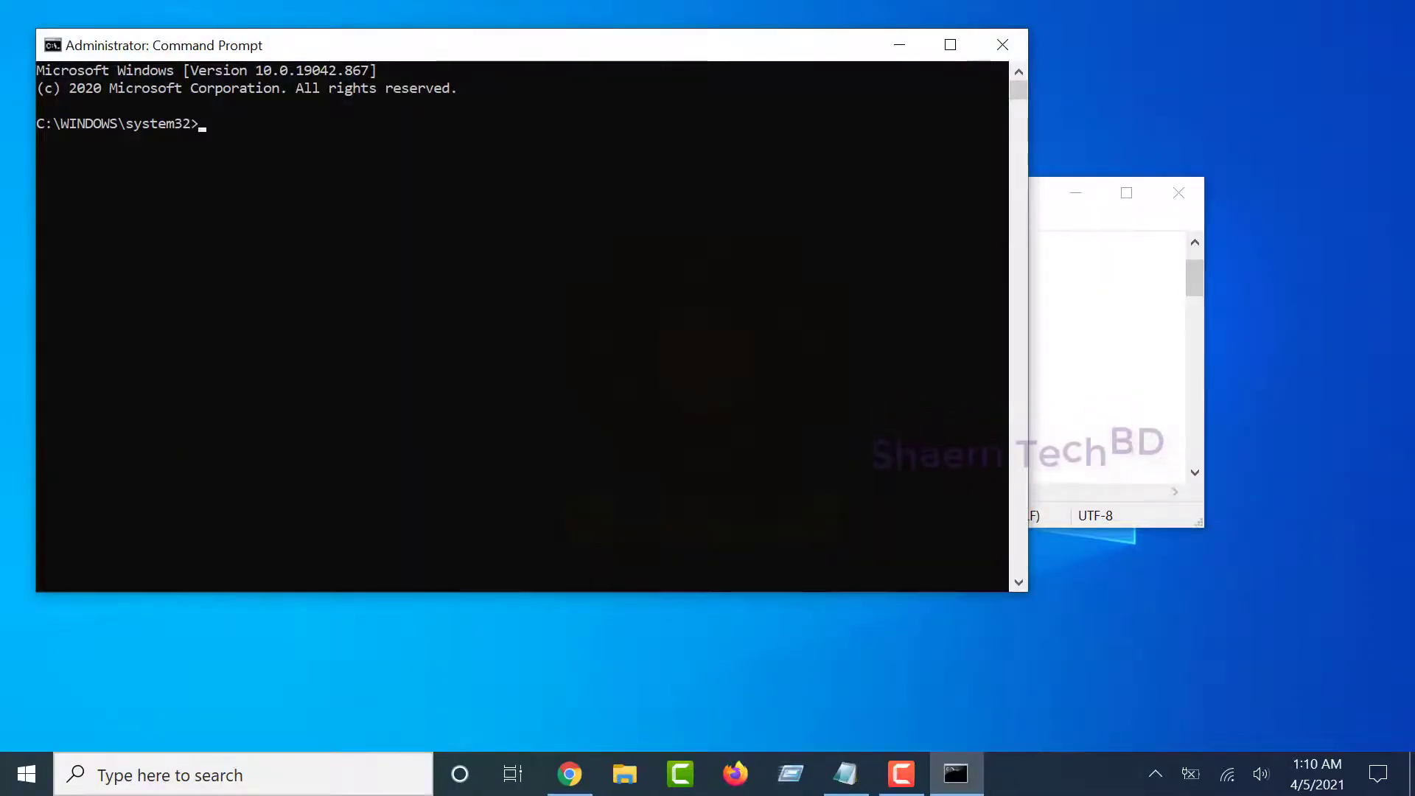
Kill all six Discord.exe processes with taskkill /f /IM discord.exe, then exit the console
click(940, 50)
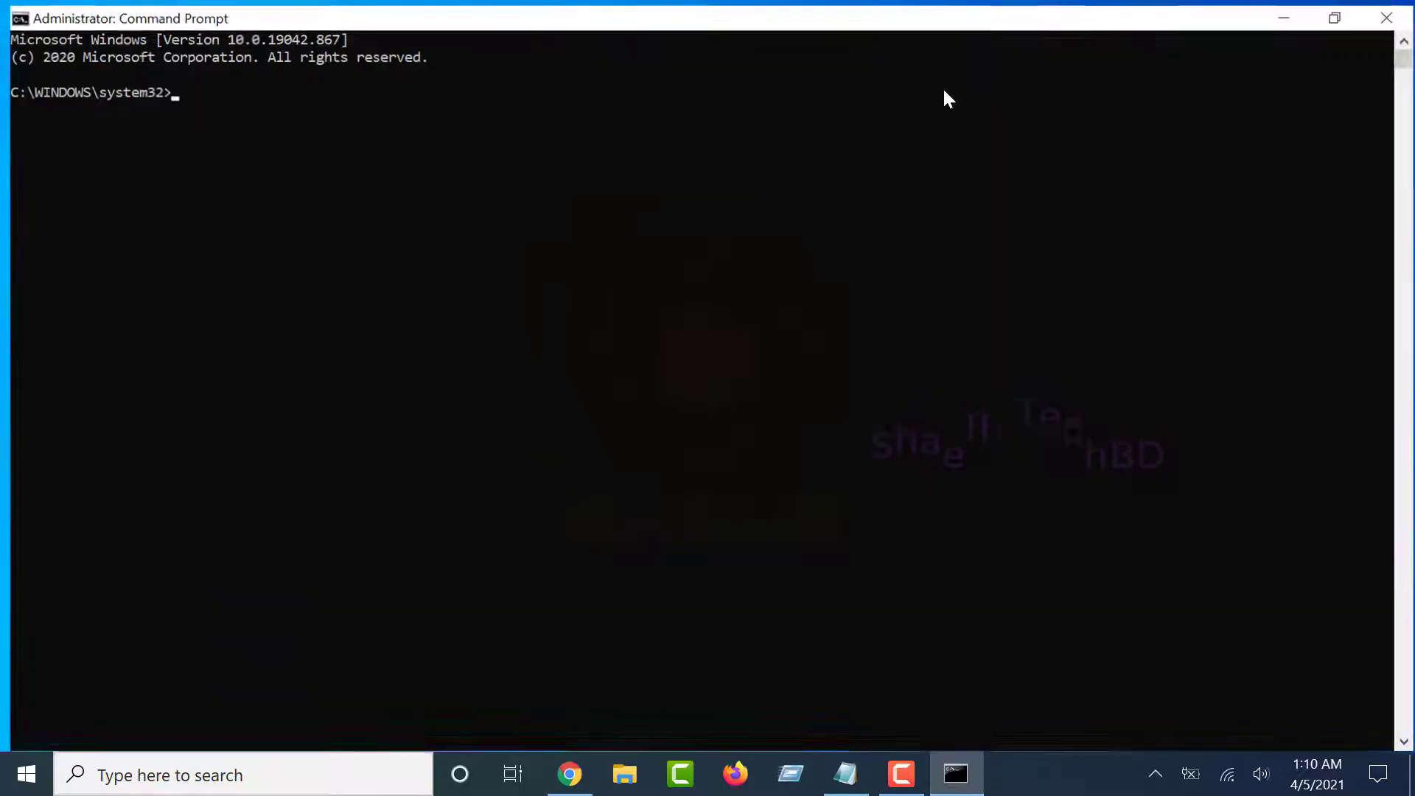
text(taskkill /f)
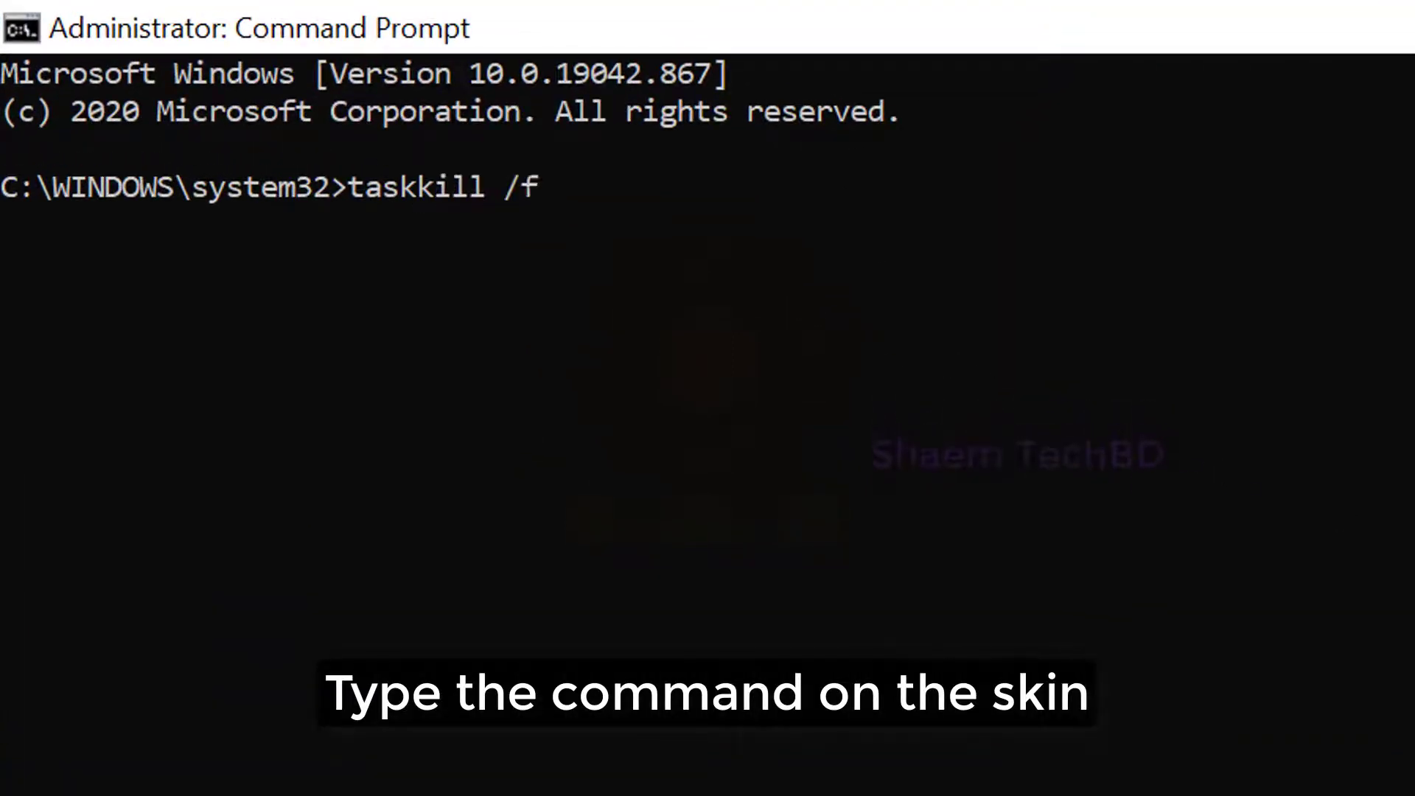
text( /IM discord.exe)
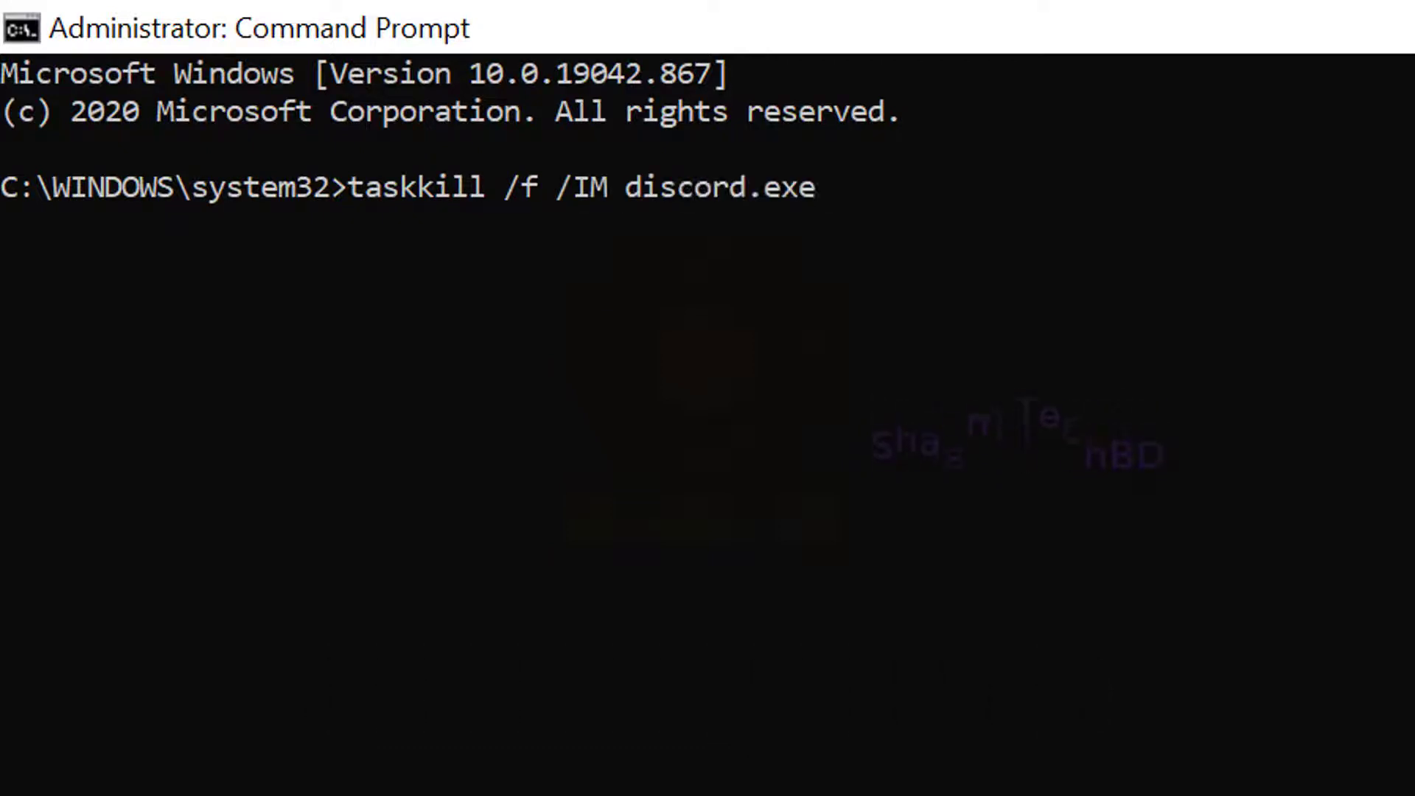
key(Return)
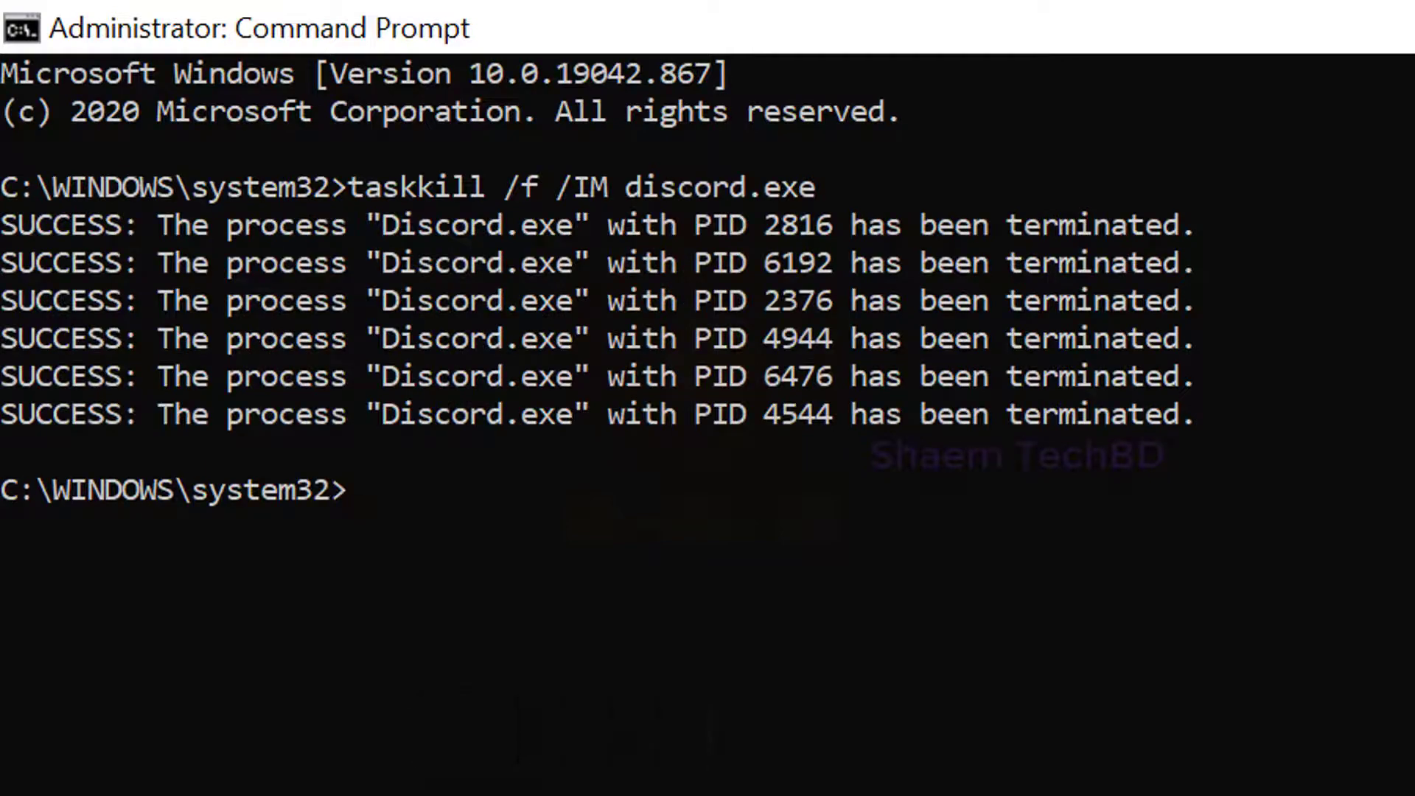
text(exit)
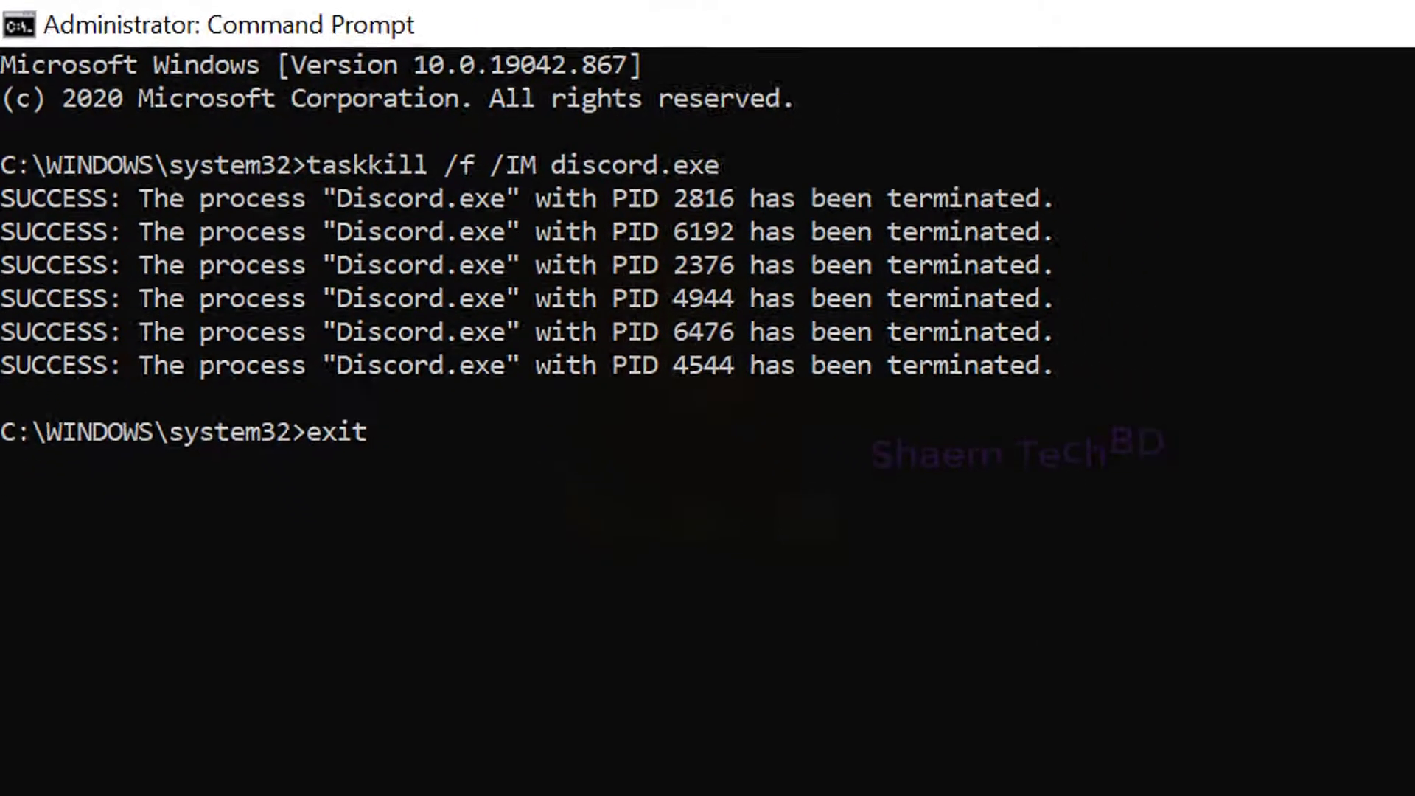
key(Return)
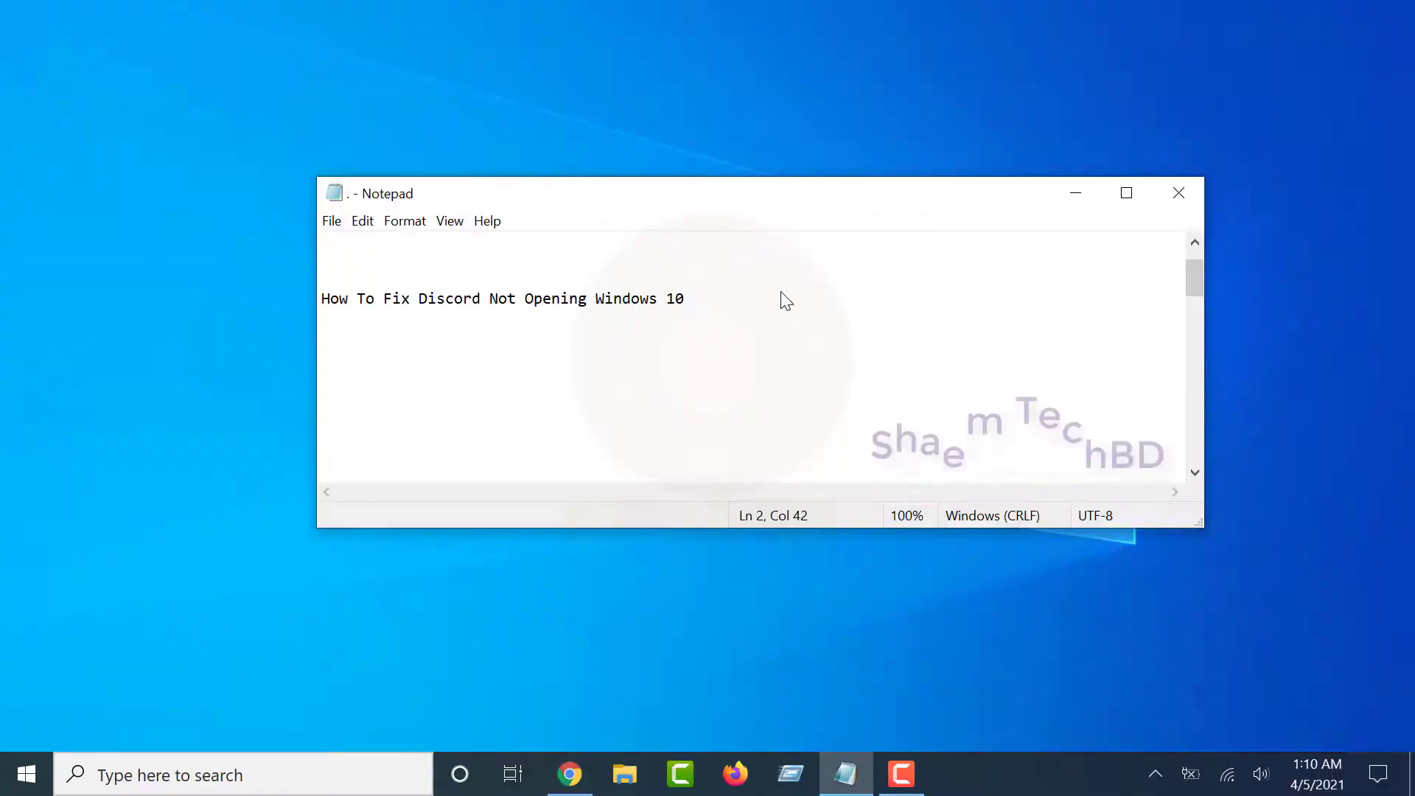
Run %appdata% from the Start menu's Run dialog to open the Roaming folder
right_click(27, 774)
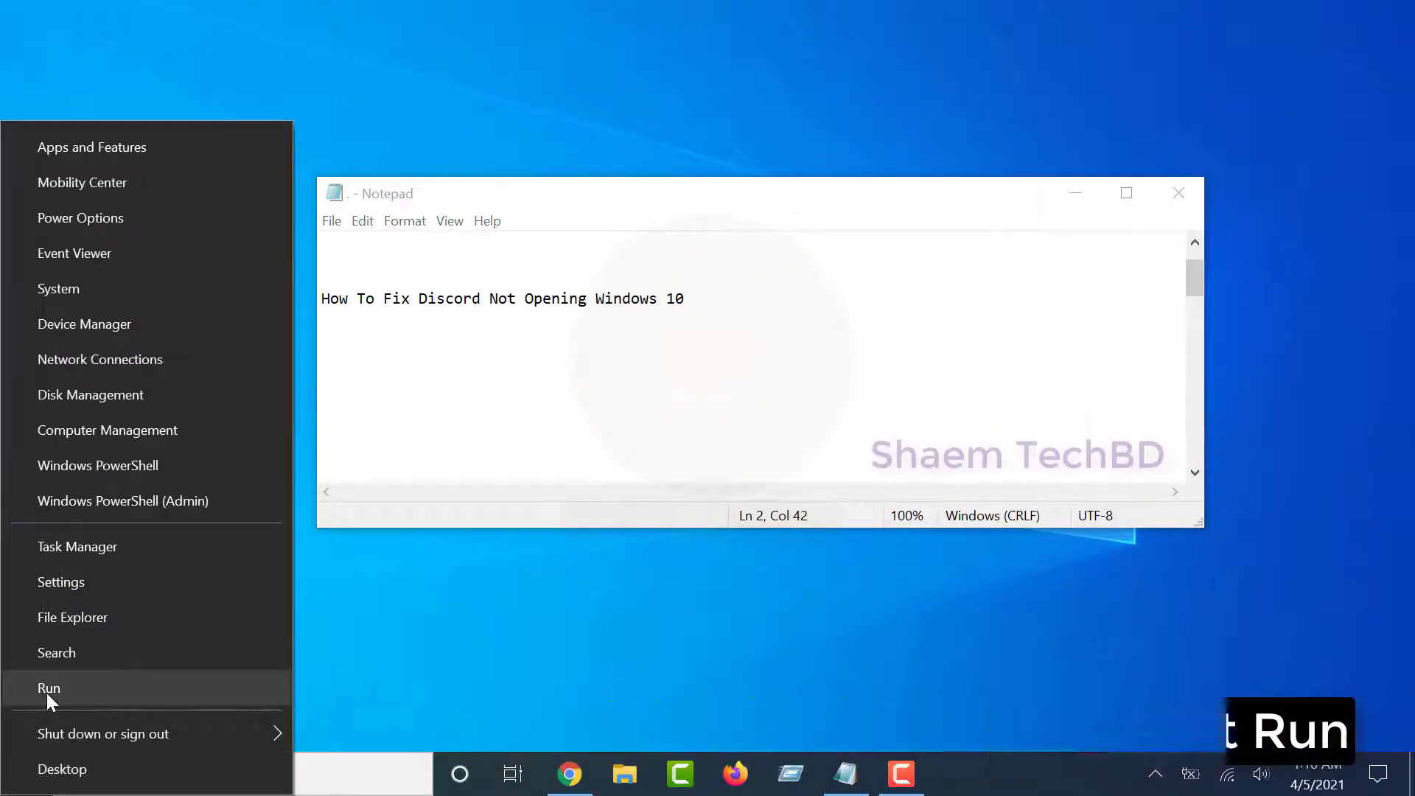
click(47, 692)
key(BackSpace)
text(%app)
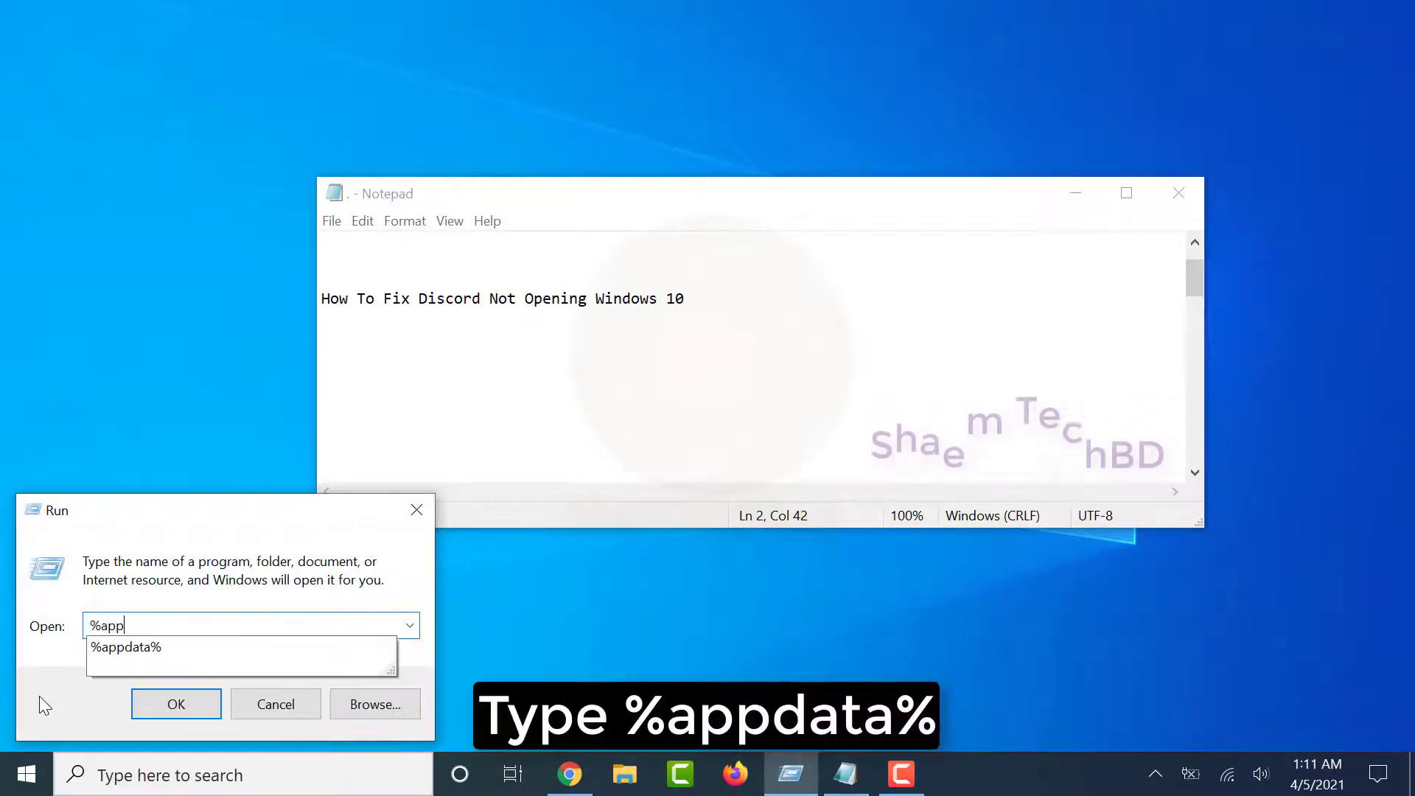
text(data%)
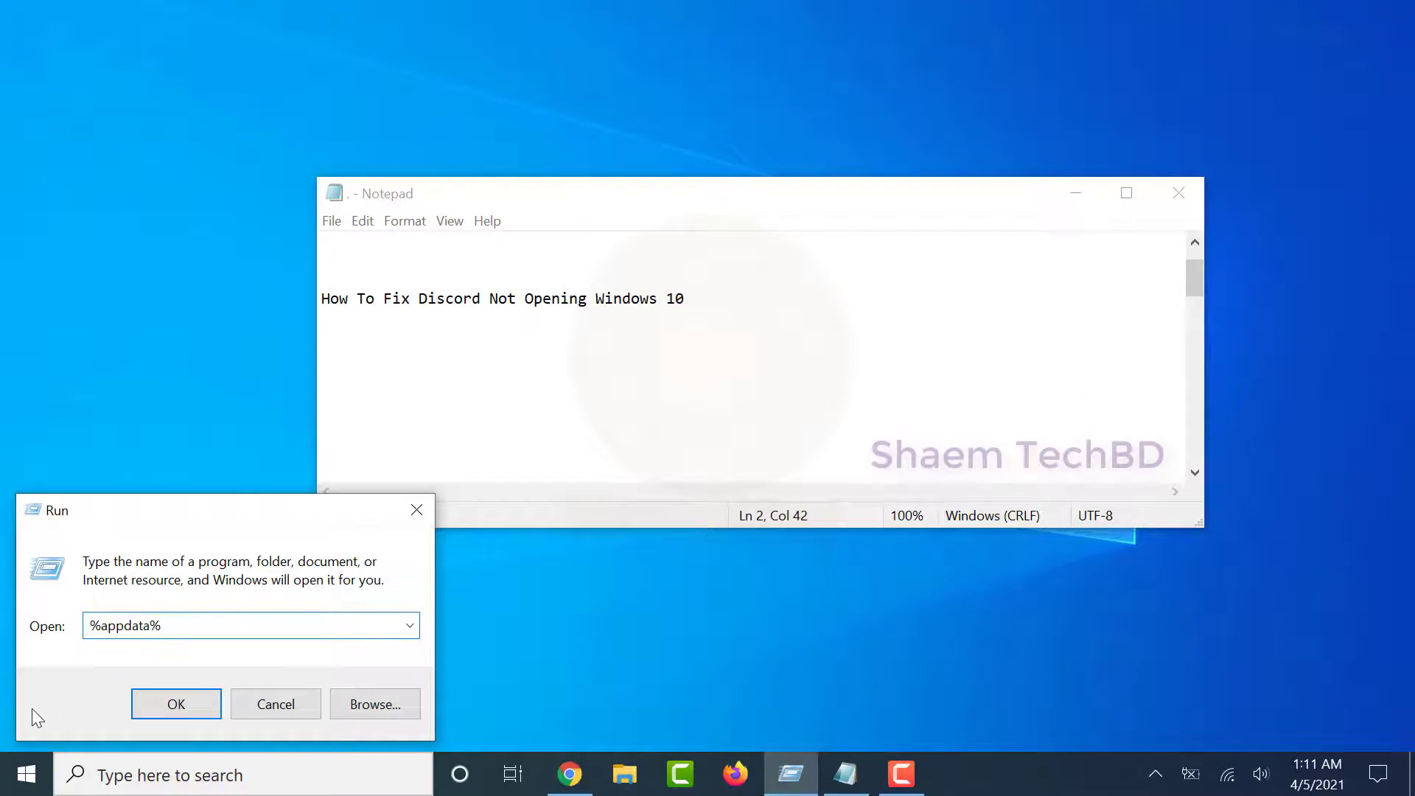
click(185, 704)
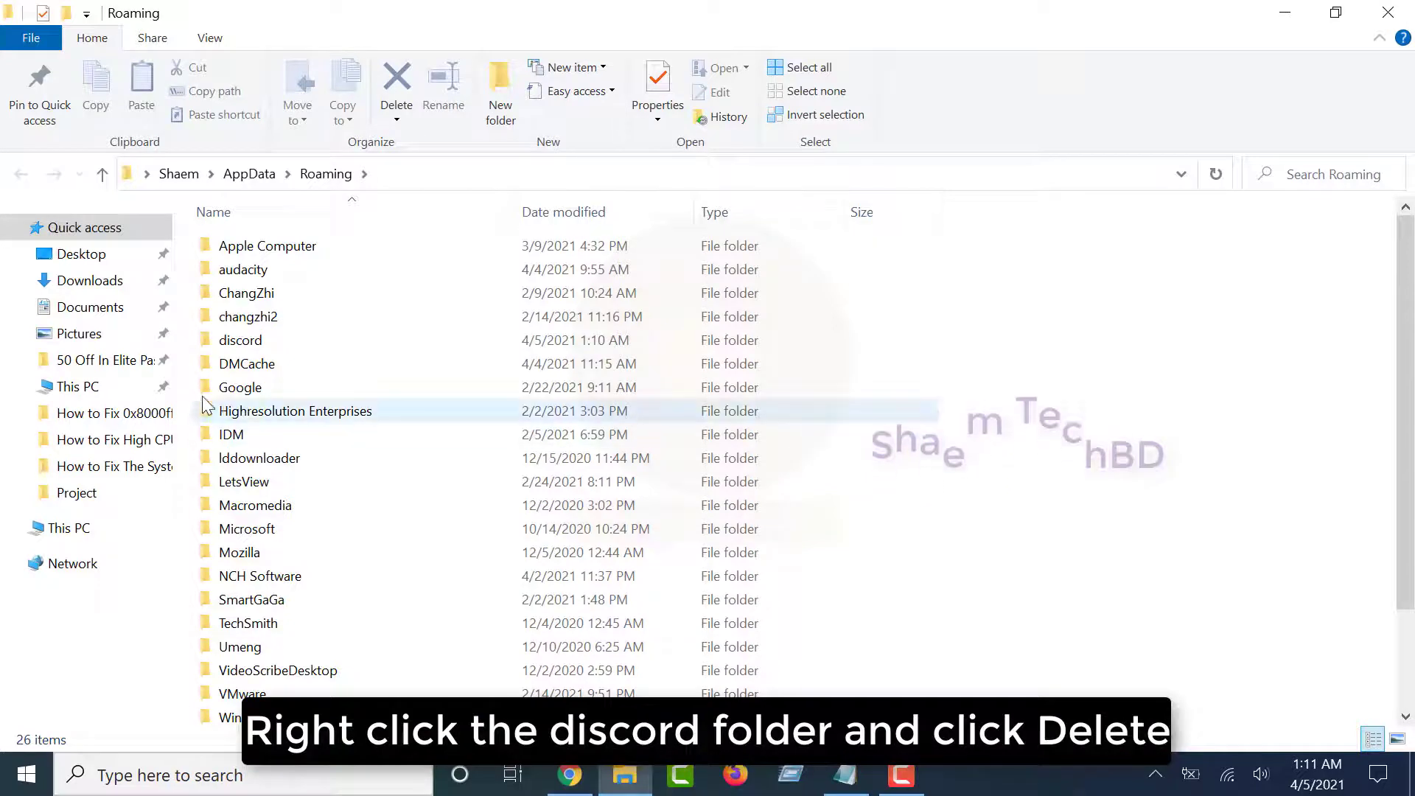
Delete the discord folder from Roaming and close File Explorer
right_click(246, 345)
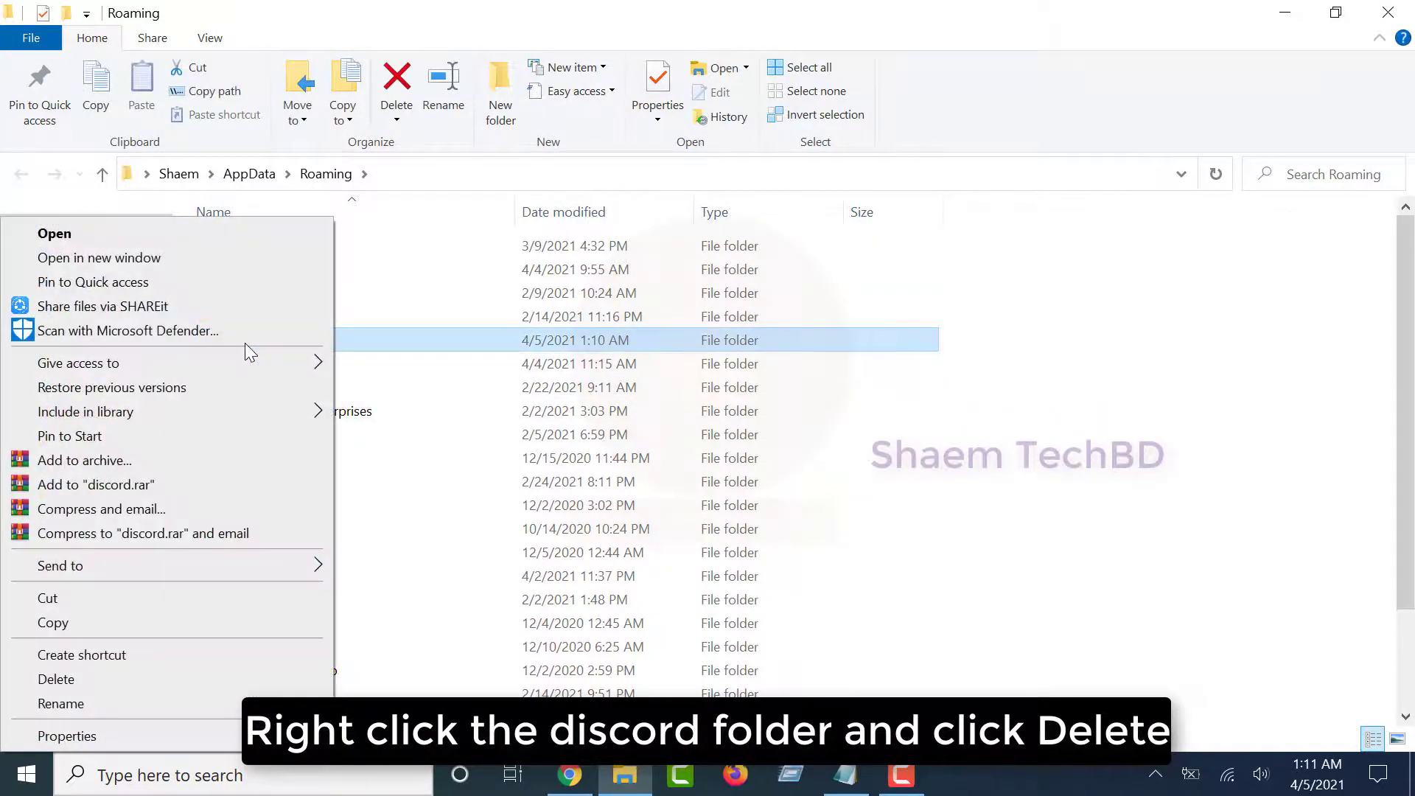
click(188, 678)
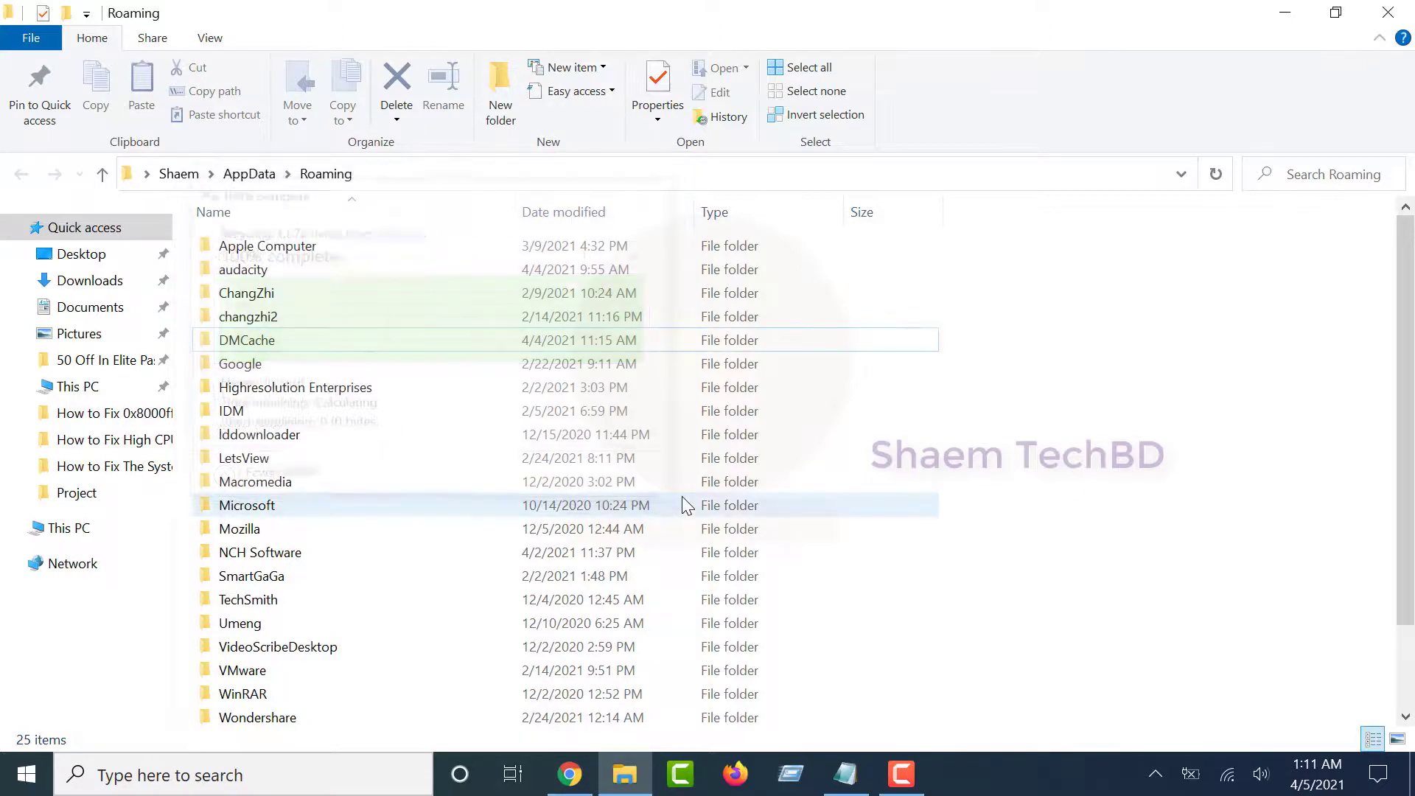
click(1400, 12)
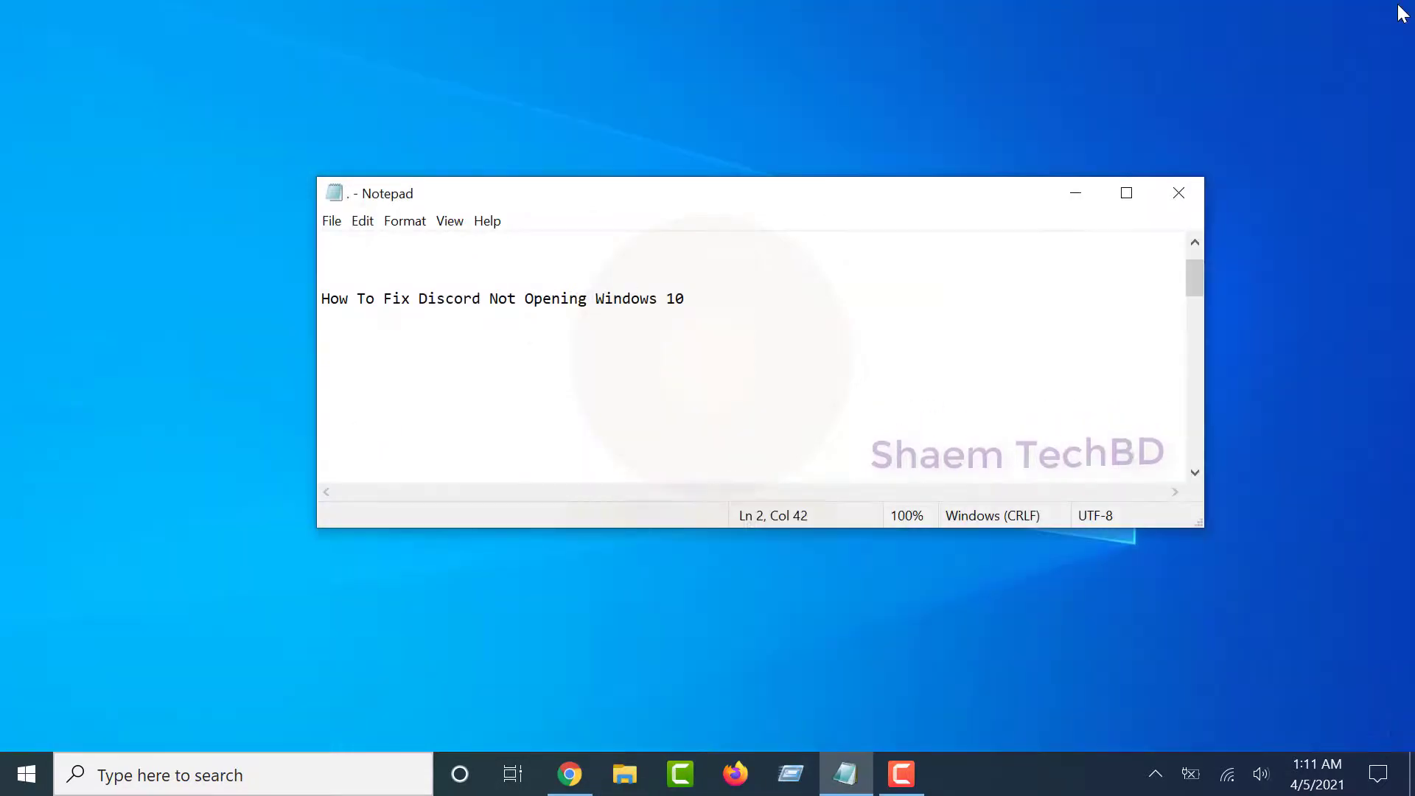
Open Internet Options through a Windows search for 'internet options'
click(221, 773)
text(internet options)
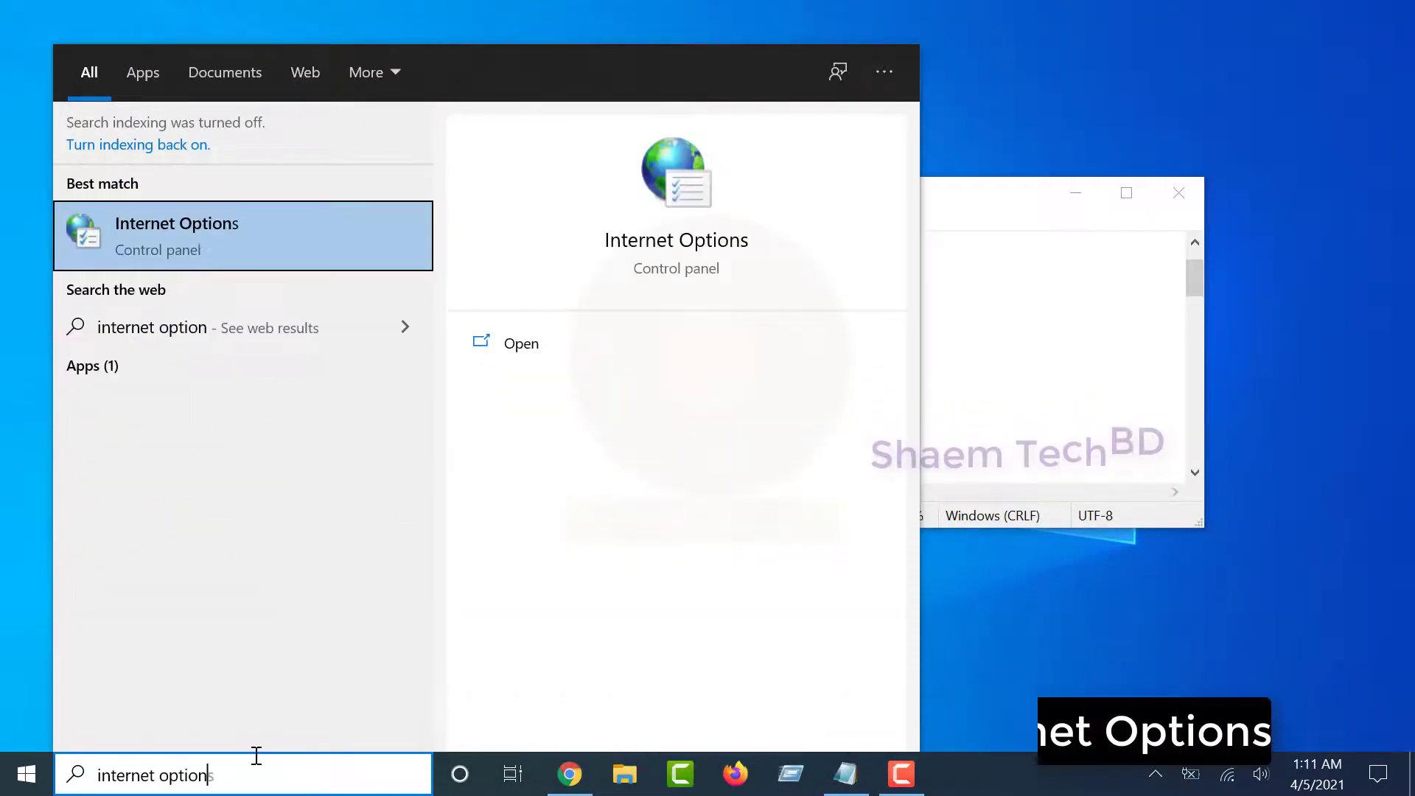
click(158, 233)
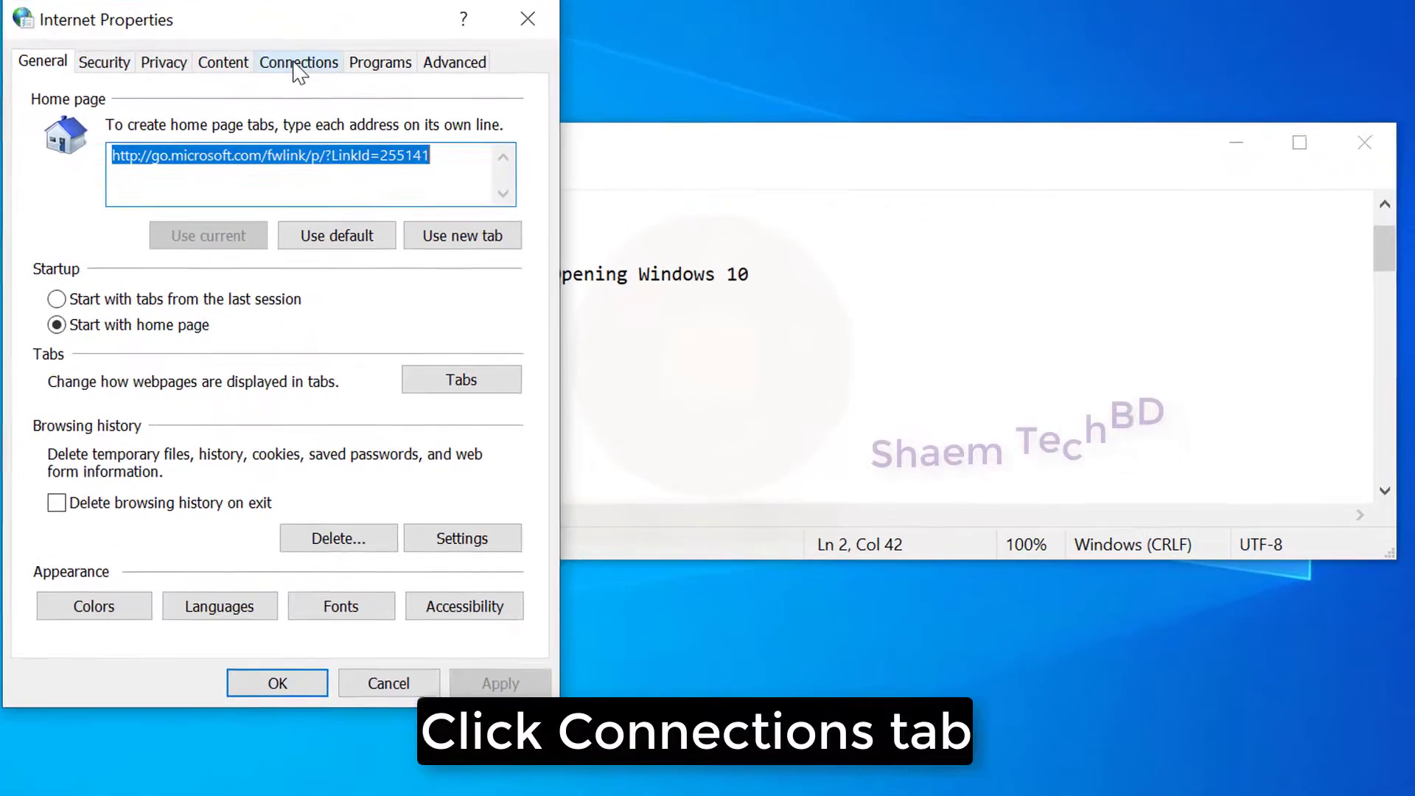
Disable the LAN proxy server in the Connections tab's LAN settings and confirm both dialogs
click(319, 130)
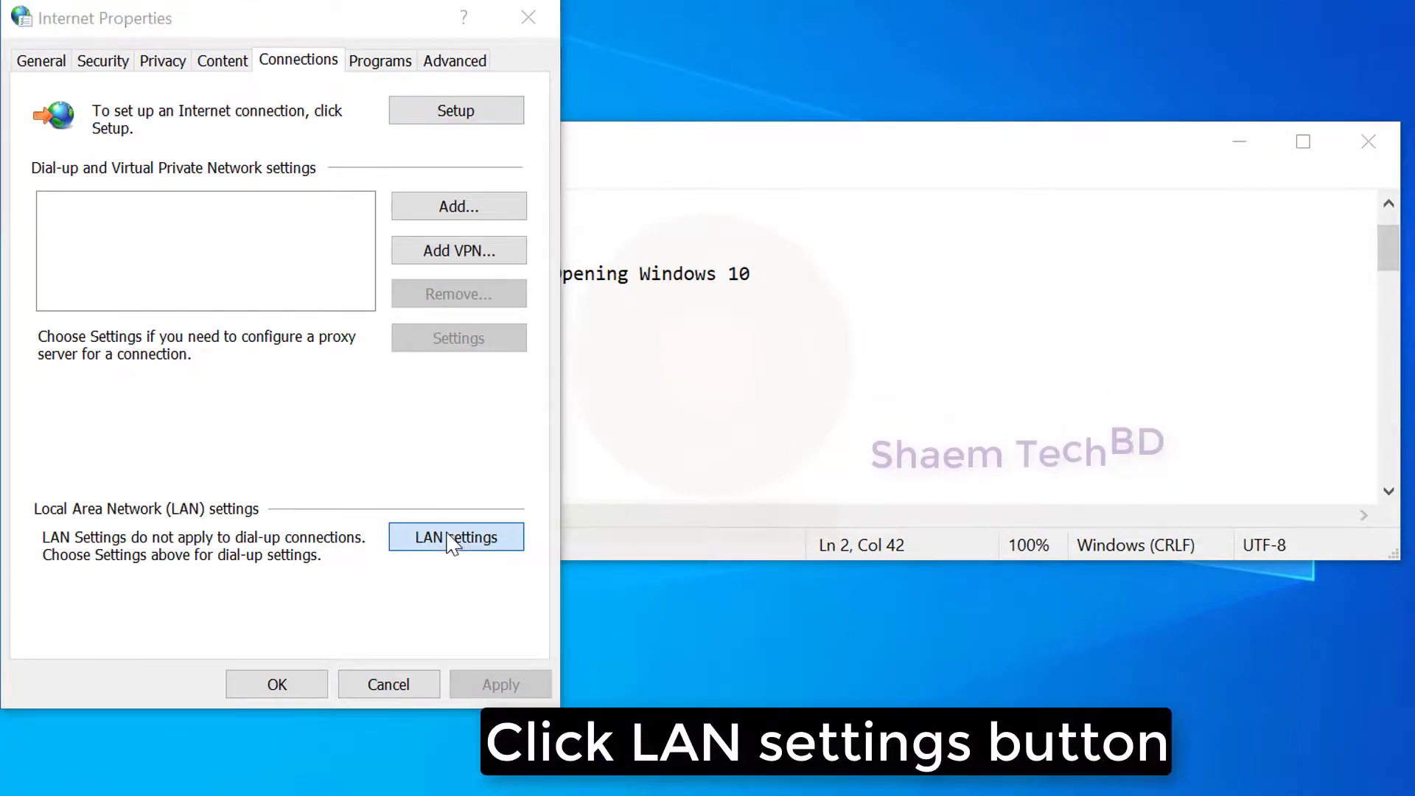
click(452, 539)
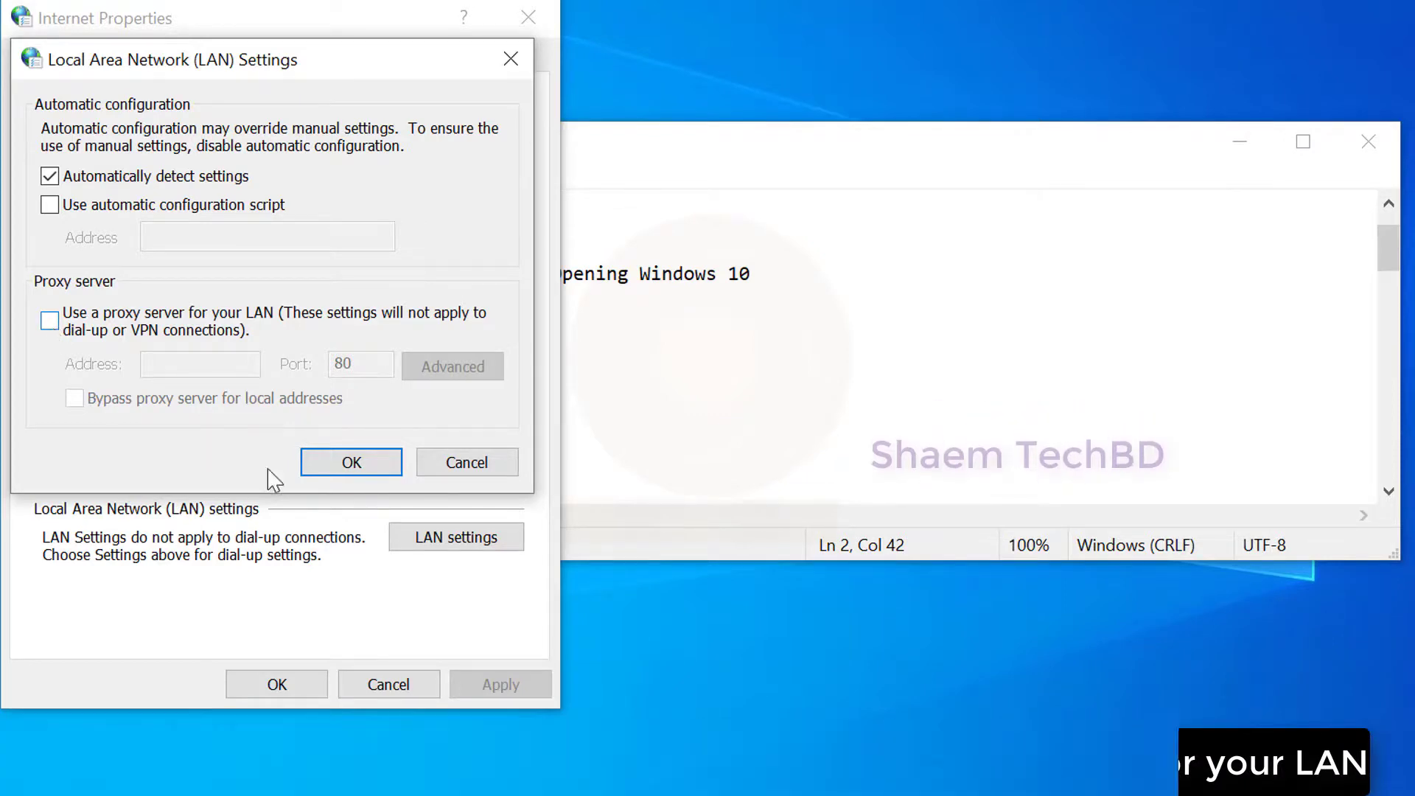
click(357, 470)
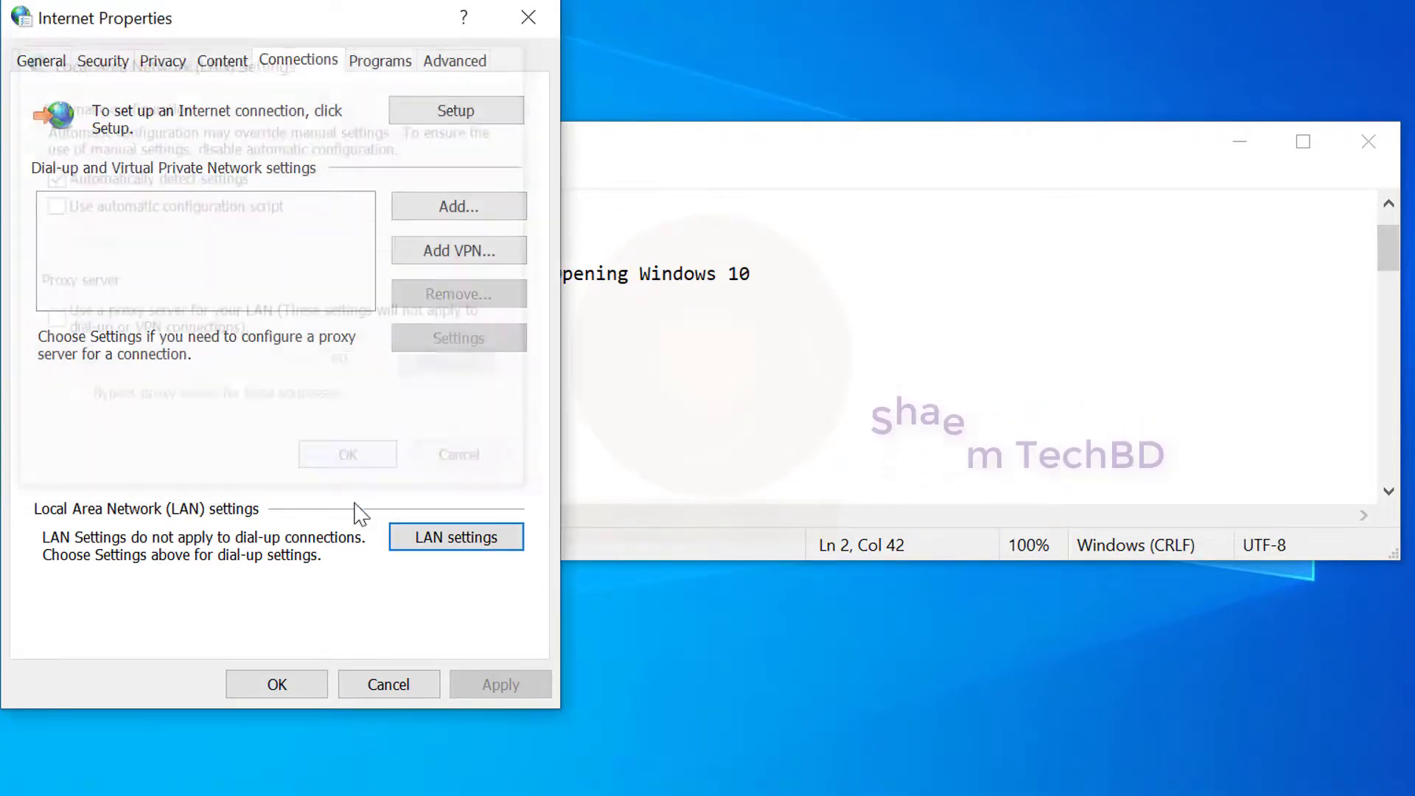
click(282, 689)
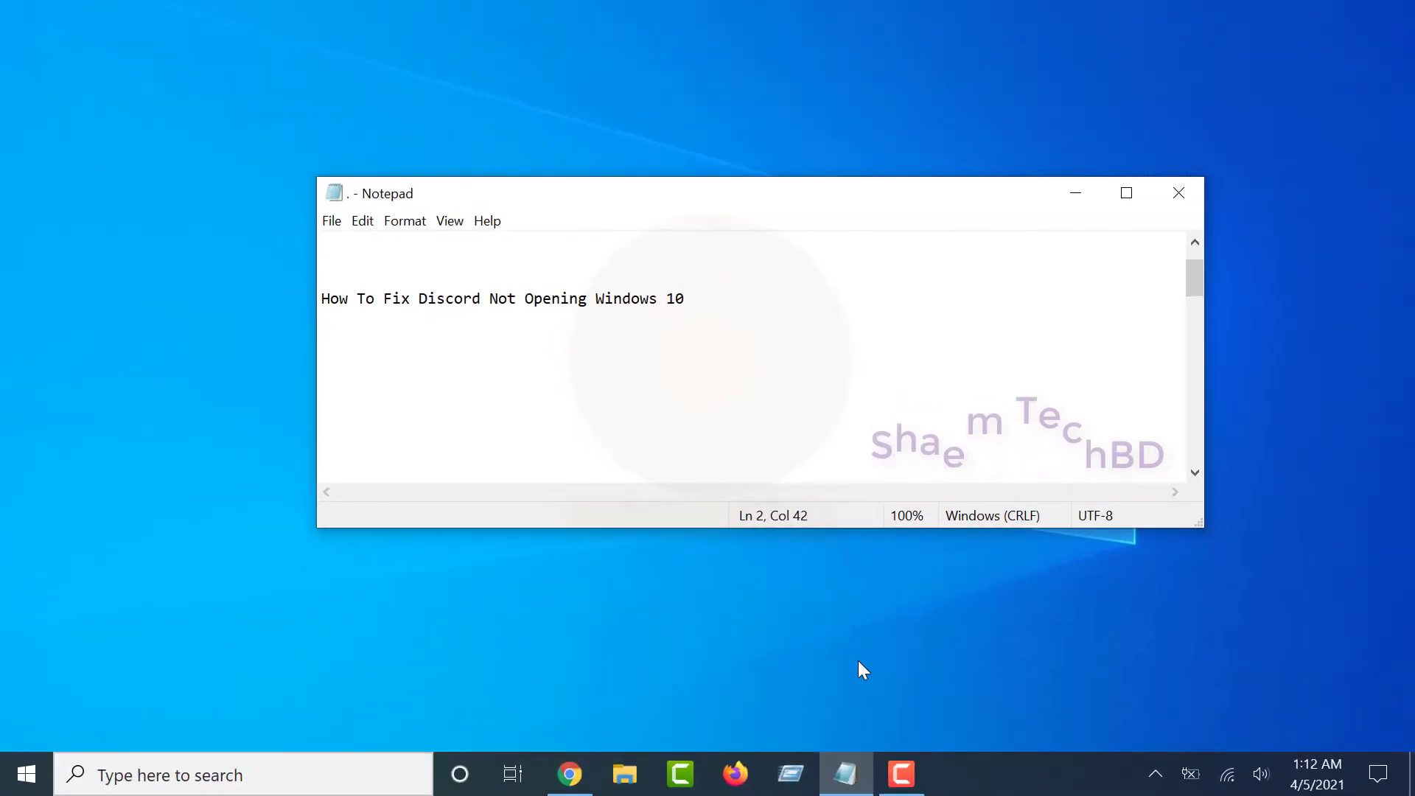